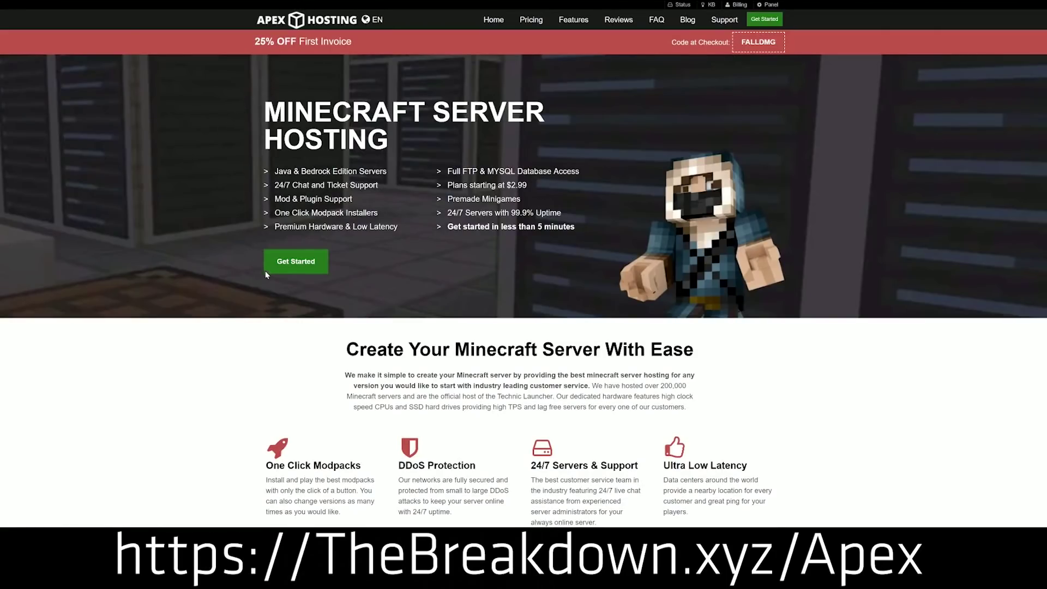
# Review the hosting features listed on the Apex Hosting home page, including 24/7 Servers & Support and Automated Backups
pyautogui.scroll(-4, 331, 265)
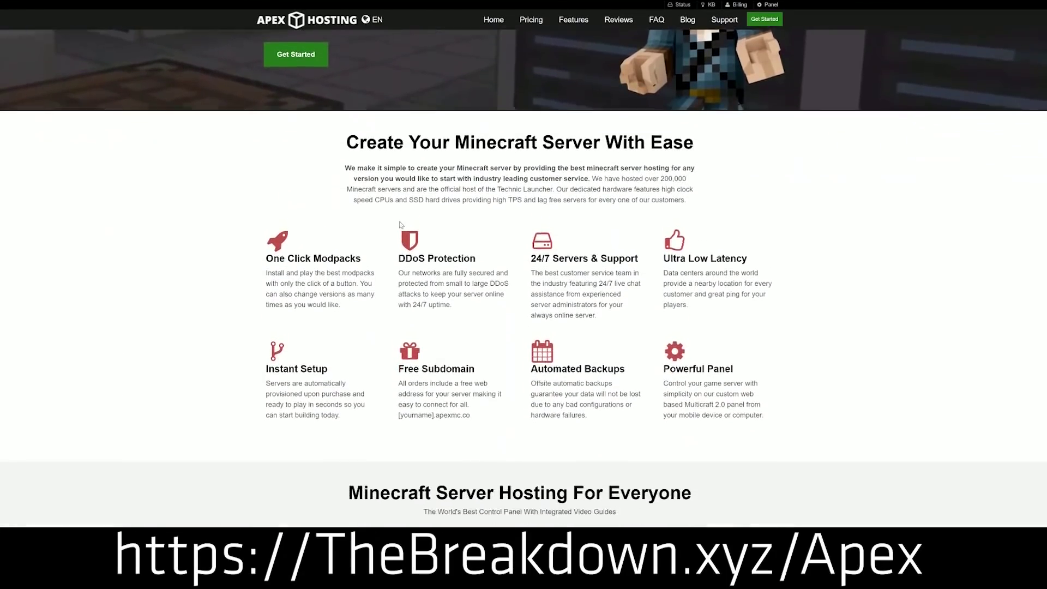
pyautogui.moveTo(266, 244); pyautogui.dragTo(641, 249)
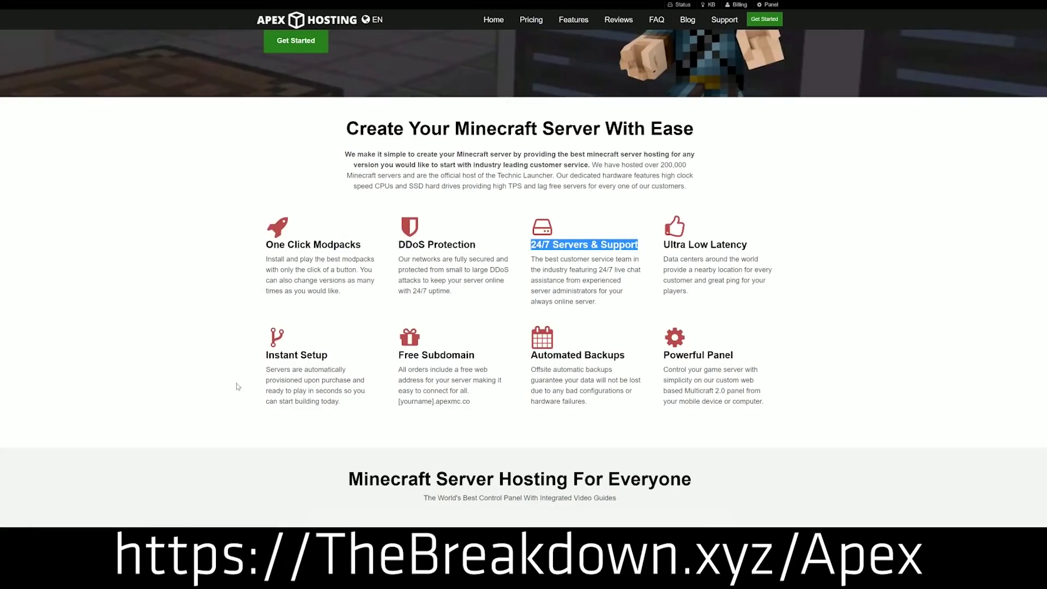
pyautogui.moveTo(532, 357); pyautogui.dragTo(651, 355)
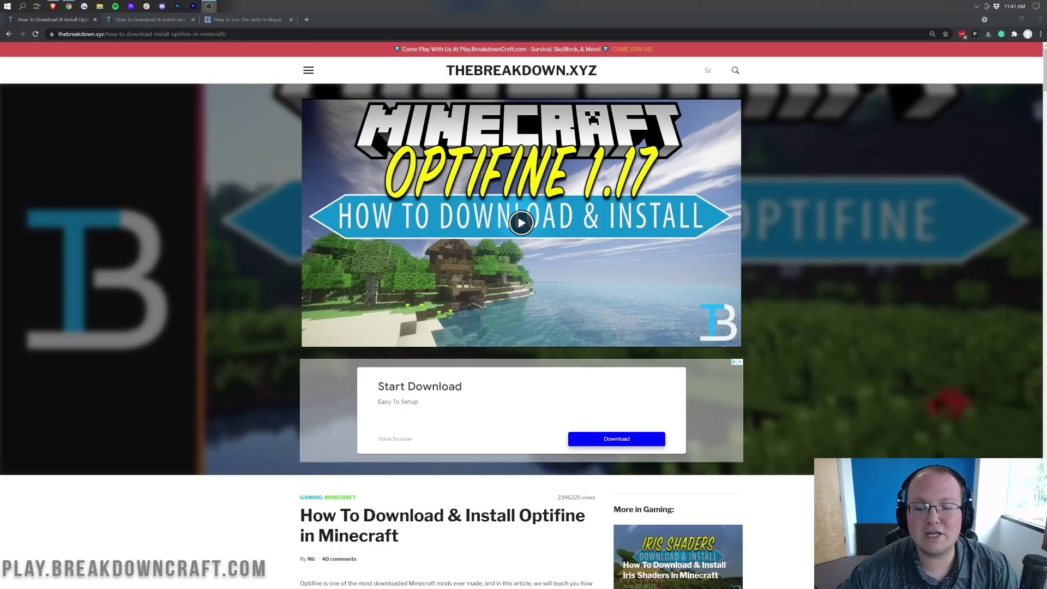
# Open the OptiFine downloads page from the article How To Download & Install Optifine in Minecraft
pyautogui.scroll(-6, 279, 276)
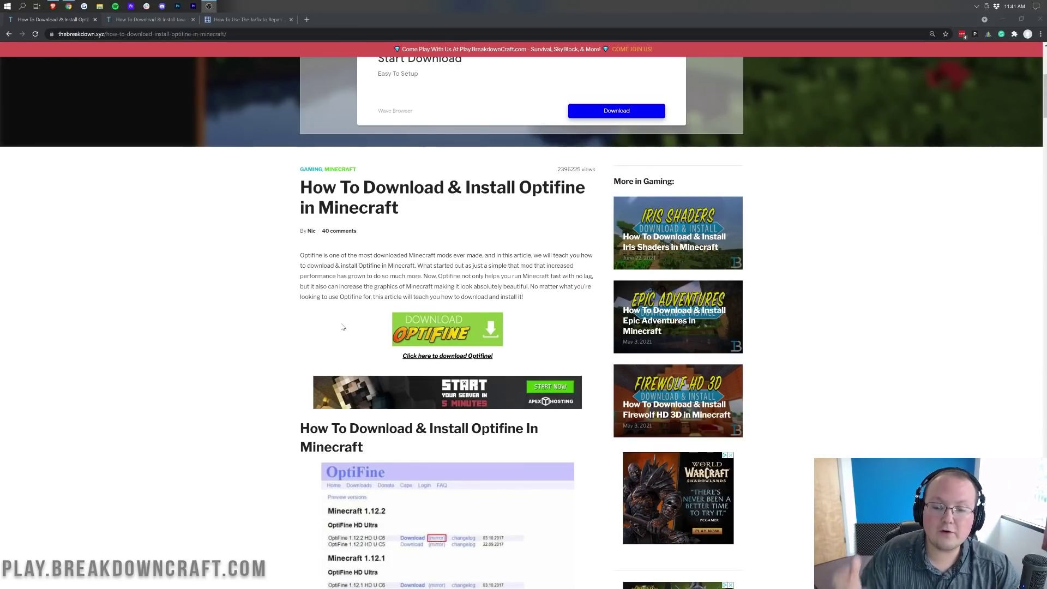
pyautogui.scroll(-15, 448, 327)
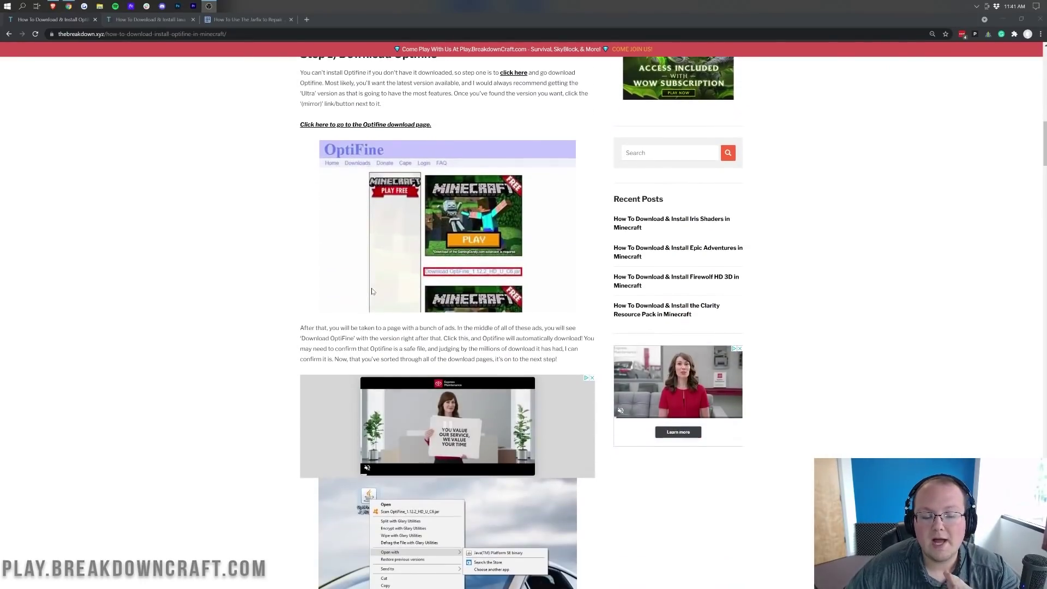
pyautogui.scroll(-15, 376, 283)
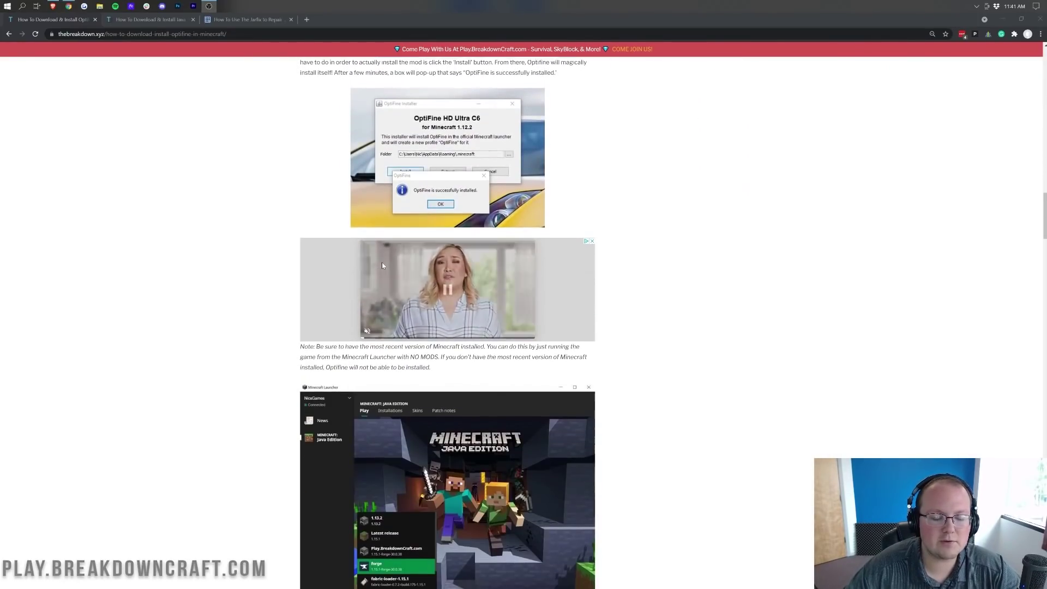
pyautogui.scroll(15, 381, 275)
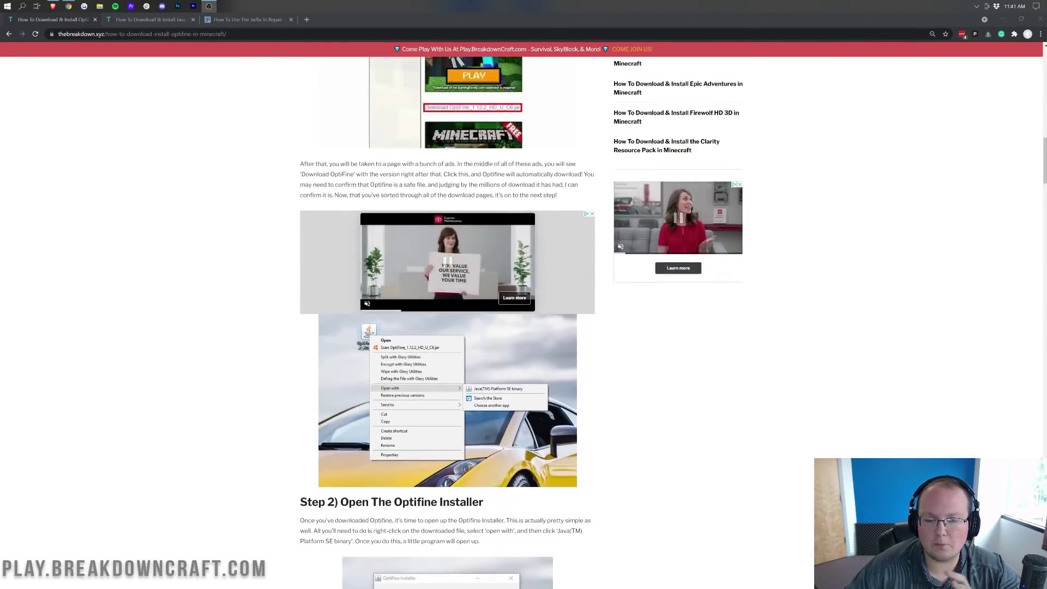
pyautogui.scroll(9, 447, 327)
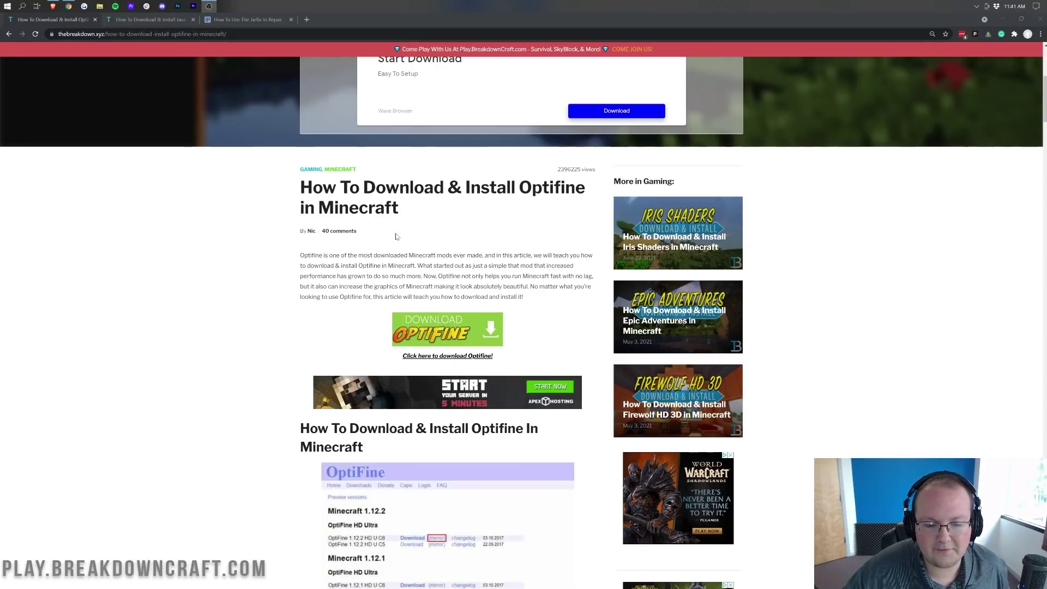
pyautogui.click(423, 347)
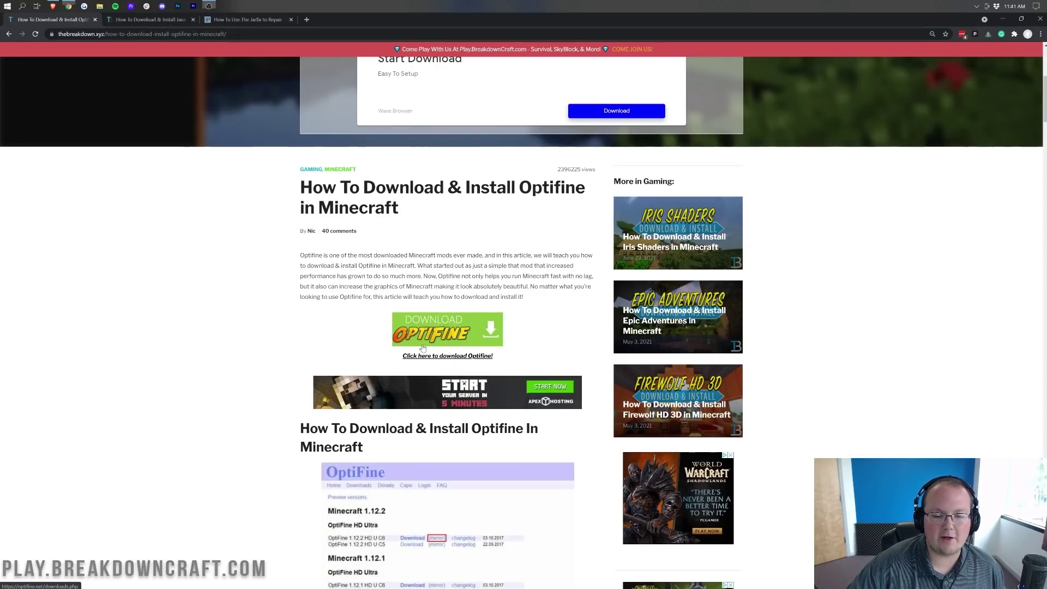
pyautogui.click(423, 347)
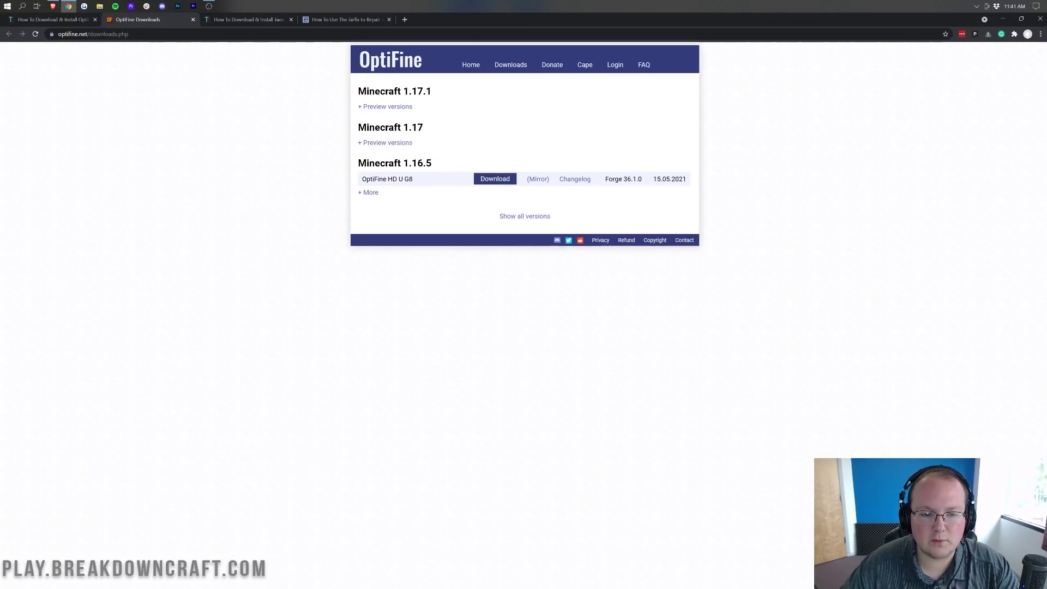
# Expand the preview versions for Minecraft 1.17.1, examine the OptiFine build offered there, and collapse the list
pyautogui.moveTo(357, 91); pyautogui.dragTo(438, 97)
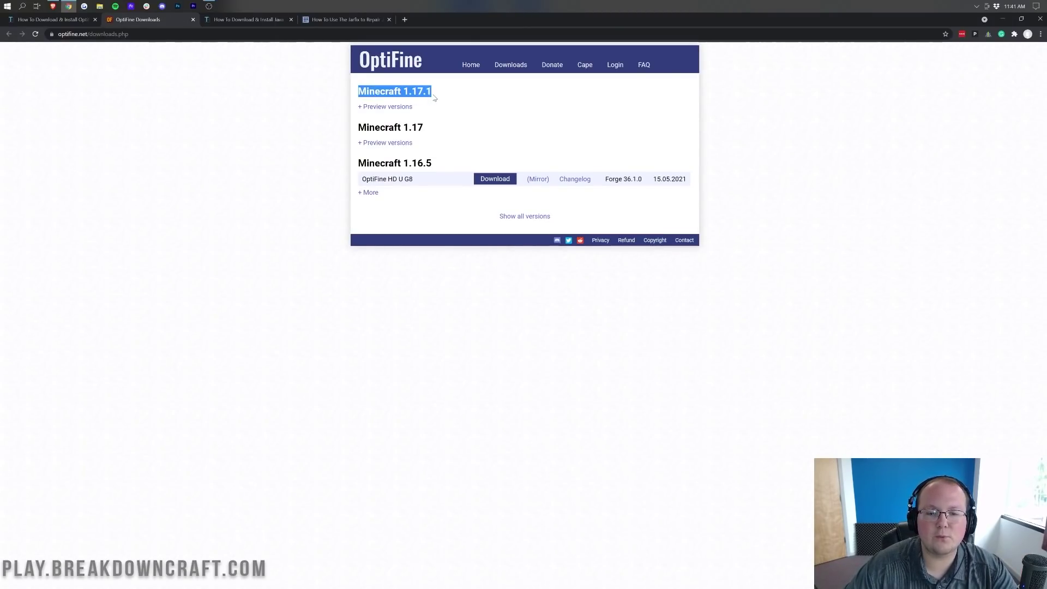
pyautogui.click(453, 99)
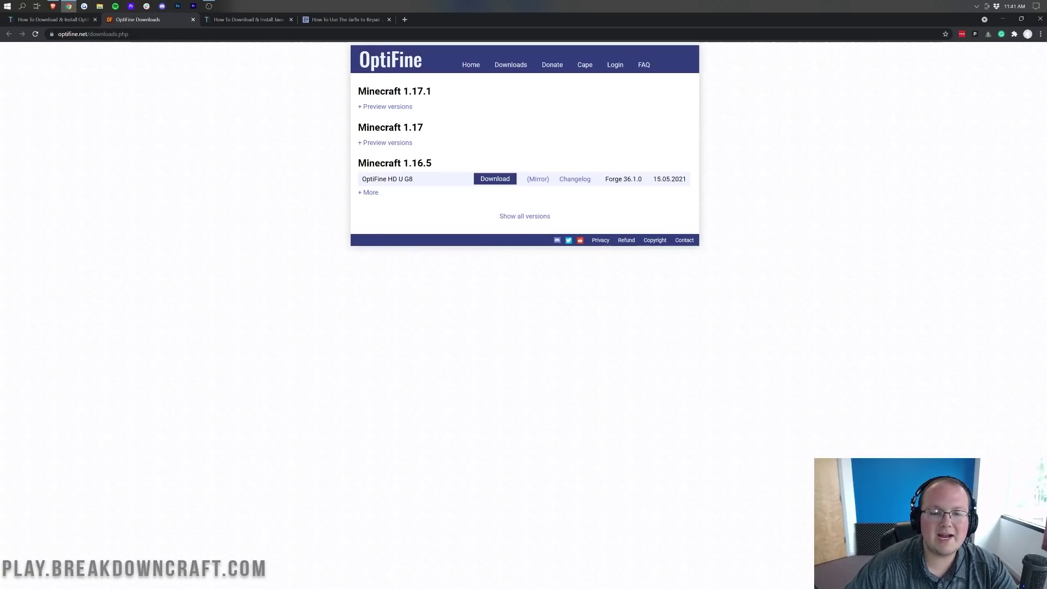
pyautogui.click(388, 107)
pyautogui.moveTo(360, 121); pyautogui.dragTo(436, 122)
pyautogui.click(446, 141)
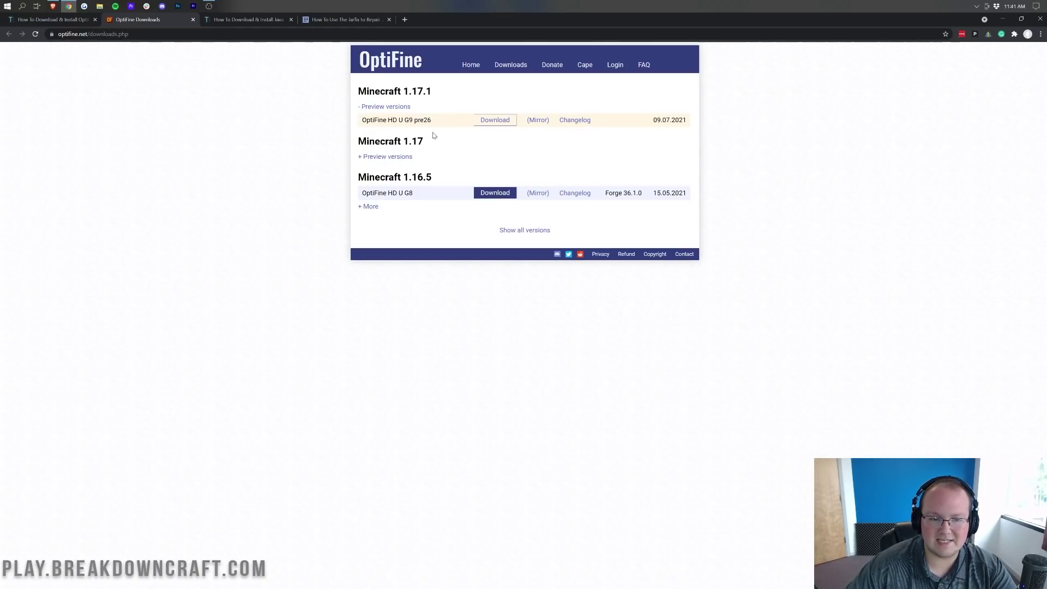
pyautogui.click(410, 107)
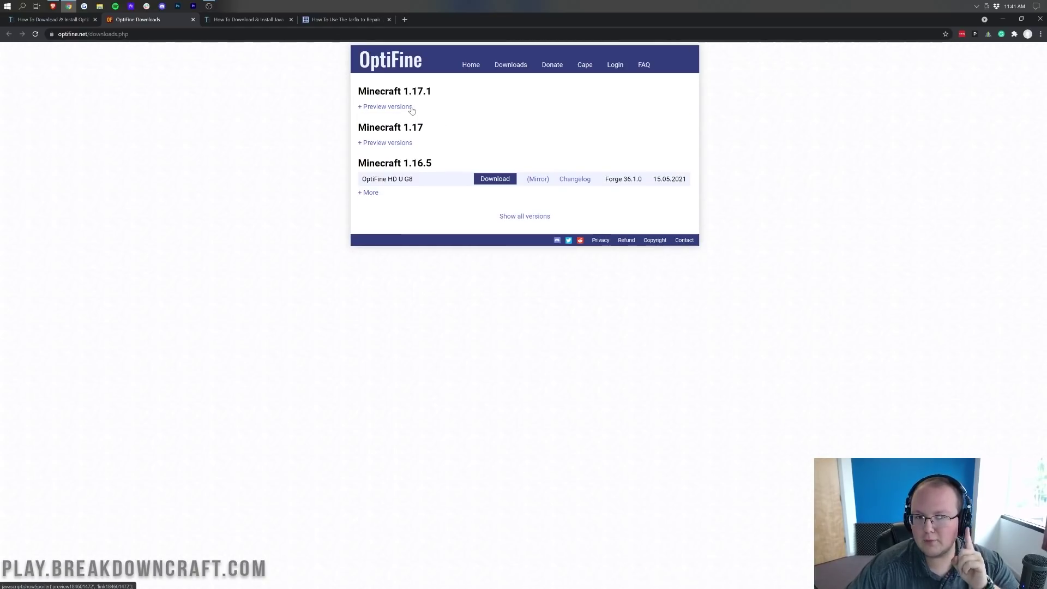
# Examine the additional OptiFine builds for Minecraft 1.16.5 and the full list of versions, and reload the page
pyautogui.click(369, 195)
pyautogui.click(542, 244)
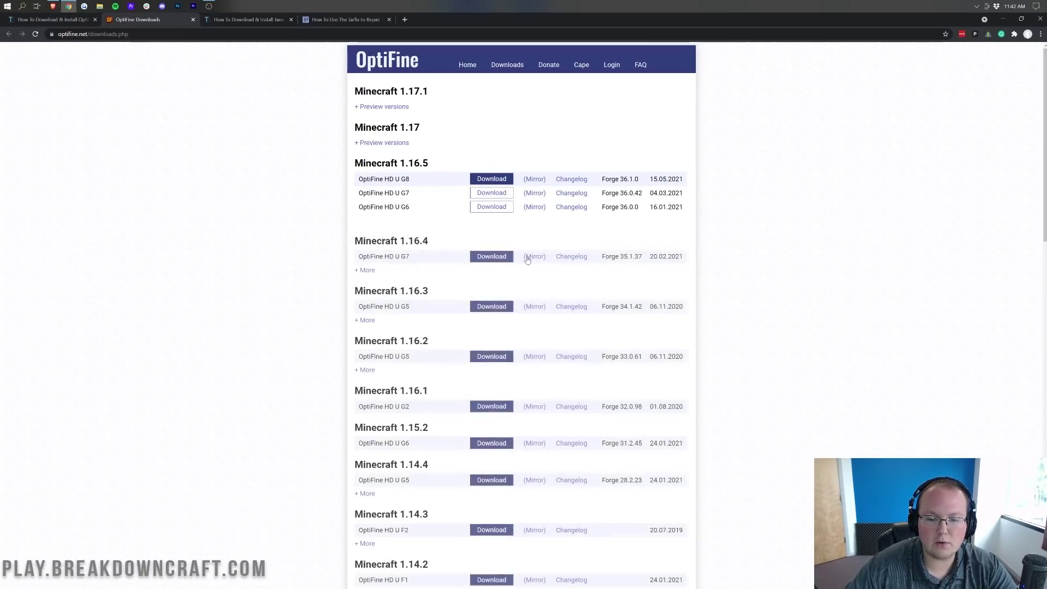
pyautogui.scroll(-2, 385, 267)
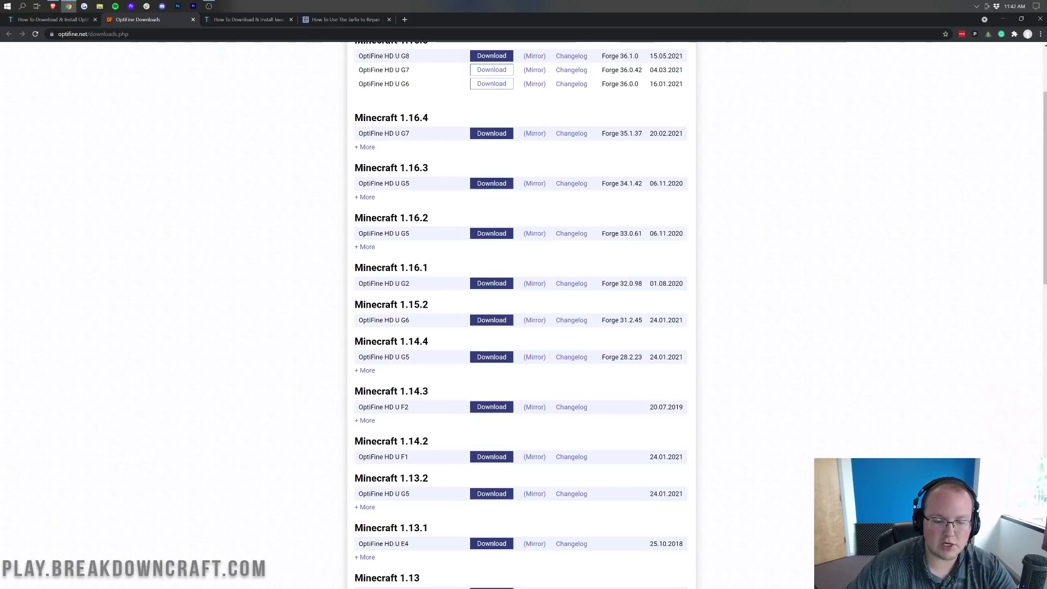
pyautogui.scroll(2, 419, 194)
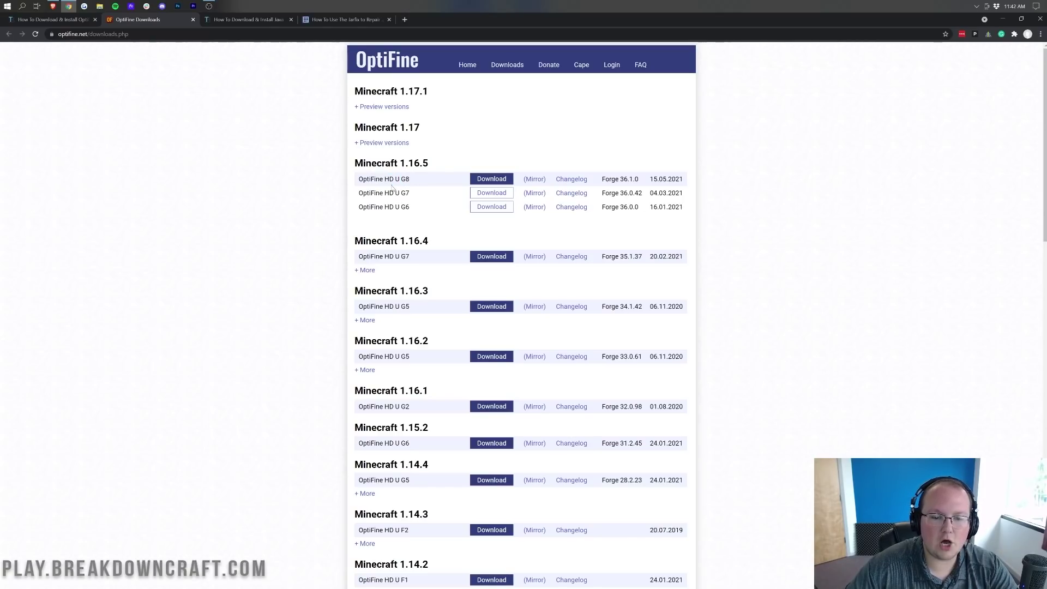
pyautogui.moveTo(410, 179)
pyautogui.mouseDown()
pyautogui.moveTo(358, 182)
pyautogui.moveTo(411, 185)
pyautogui.mouseUp()
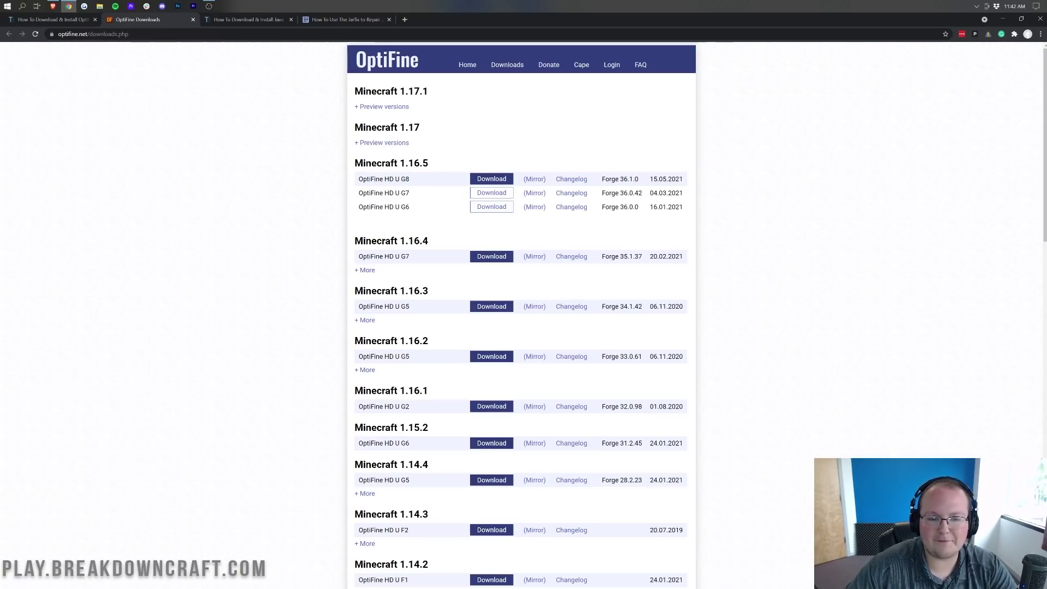
pyautogui.moveTo(421, 180); pyautogui.dragTo(359, 180)
pyautogui.click(413, 189)
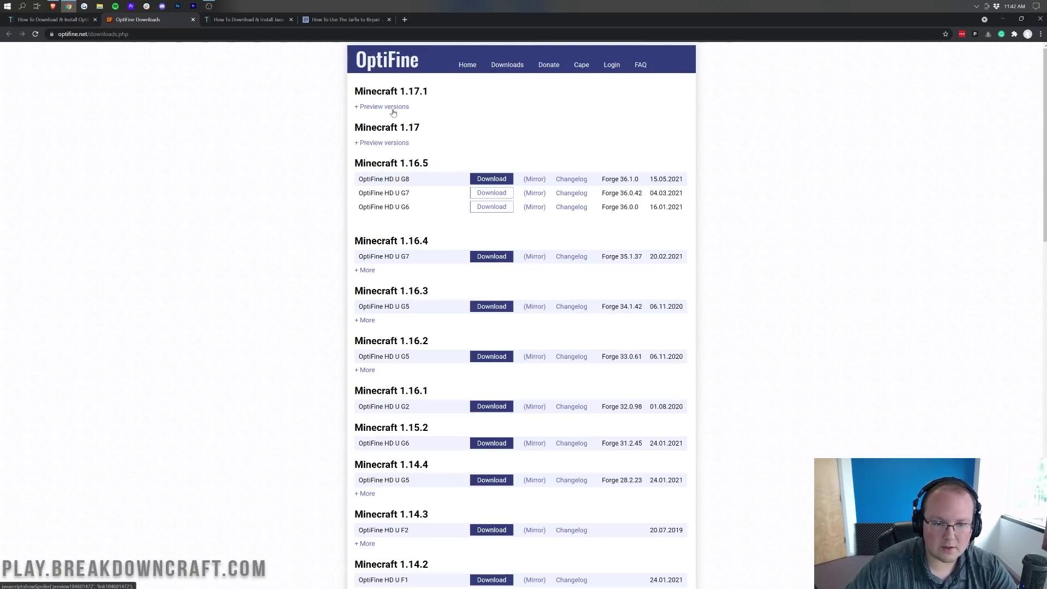
pyautogui.press('F5')
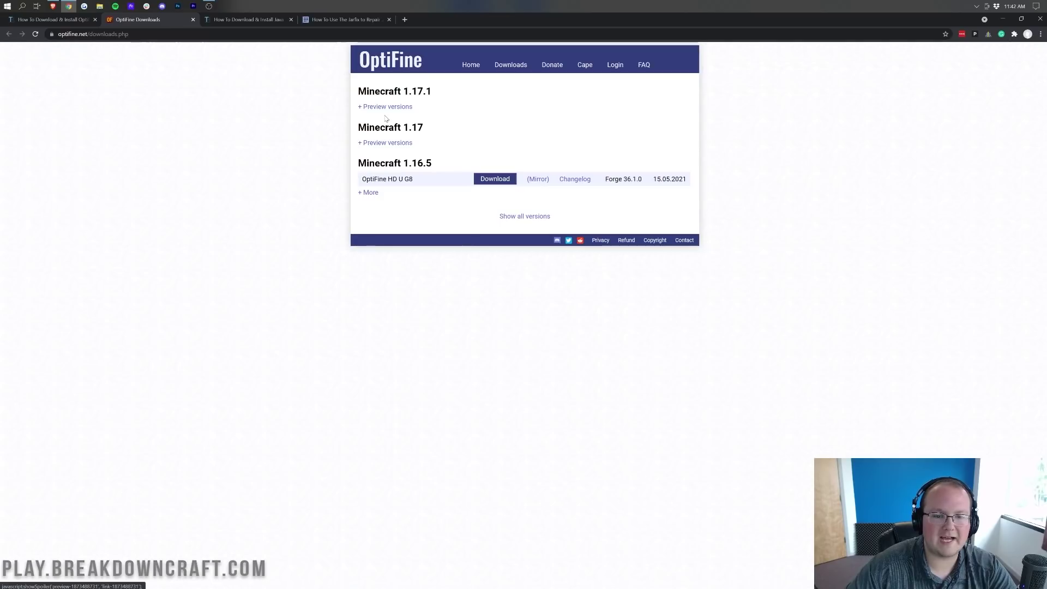
# Check the name of the preview build against its Minecraft 1.17.1 heading and hide the preview versions again
pyautogui.click(385, 115)
pyautogui.moveTo(431, 120)
pyautogui.mouseDown()
pyautogui.moveTo(406, 120)
pyautogui.moveTo(432, 120)
pyautogui.mouseUp()
pyautogui.click(432, 120)
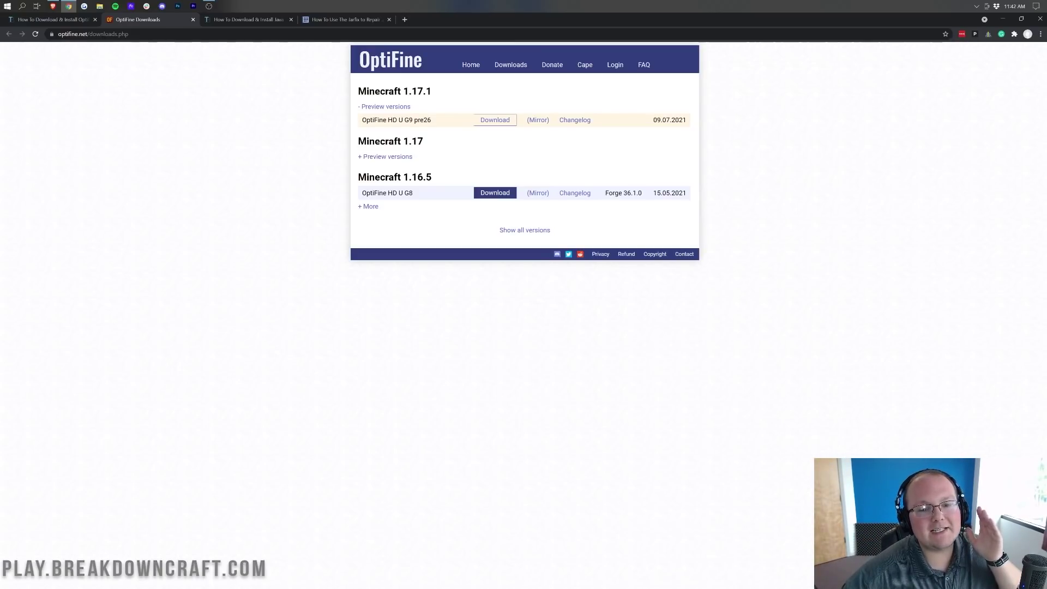
pyautogui.moveTo(404, 120); pyautogui.dragTo(433, 120)
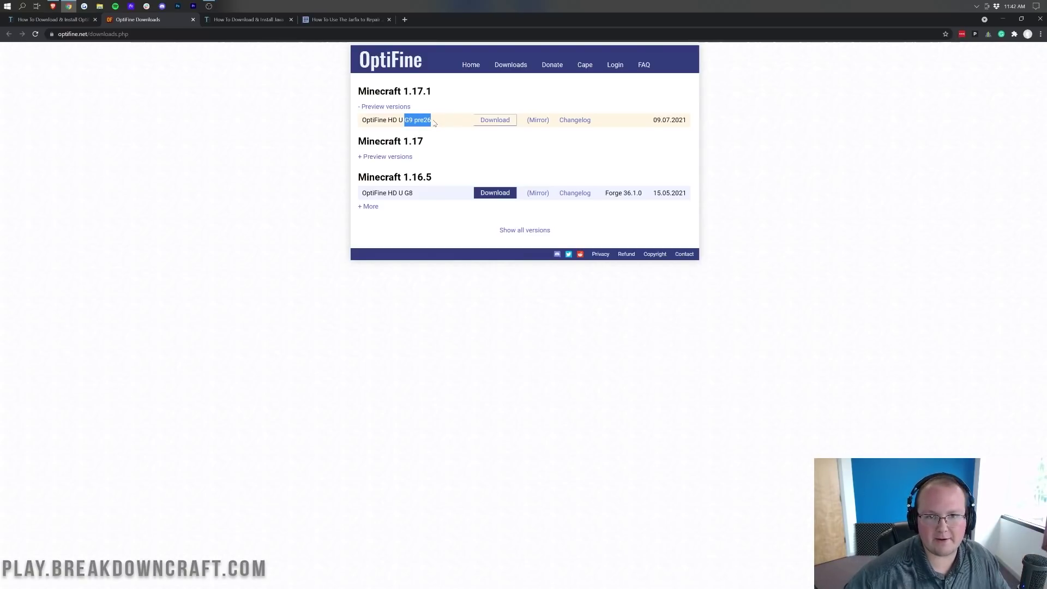
pyautogui.click(398, 107)
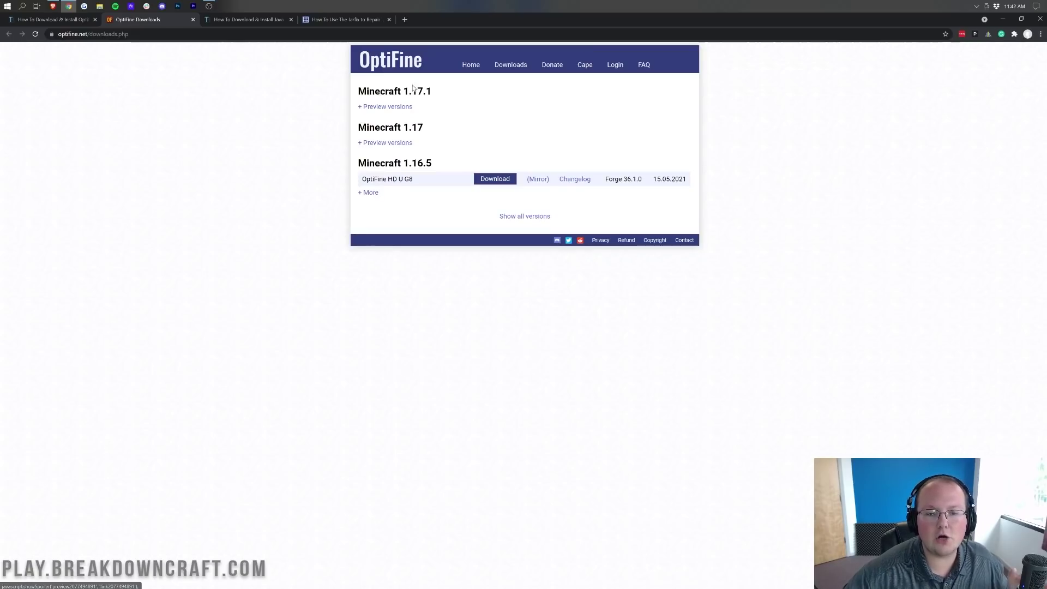
pyautogui.moveTo(402, 92); pyautogui.dragTo(440, 95)
pyautogui.click(434, 98)
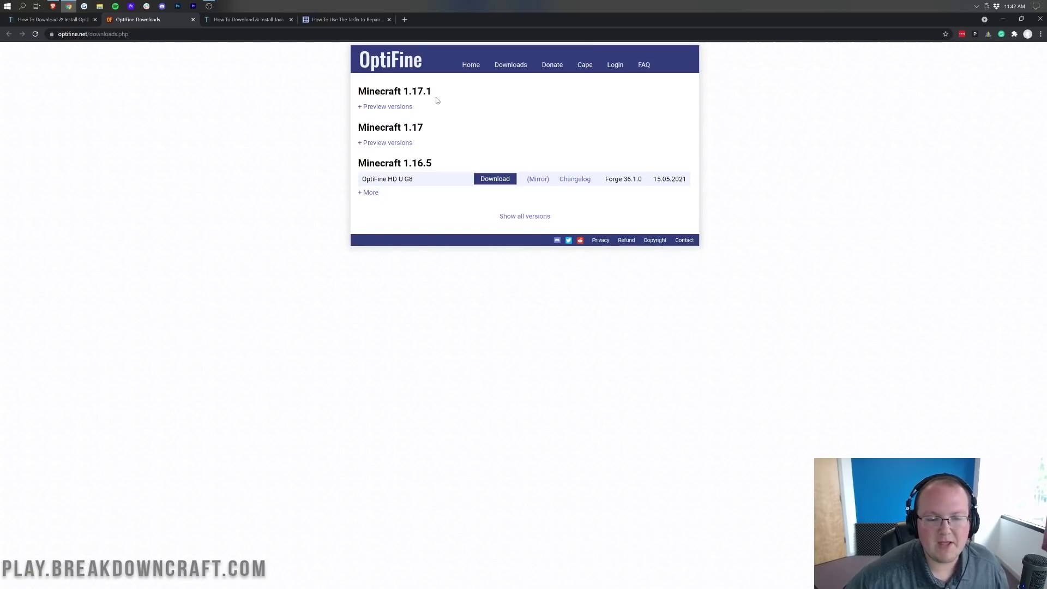
# Open the mirror download page for the Minecraft 1.17.1 preview build OptiFine HD U G9 pre26
pyautogui.click(405, 107)
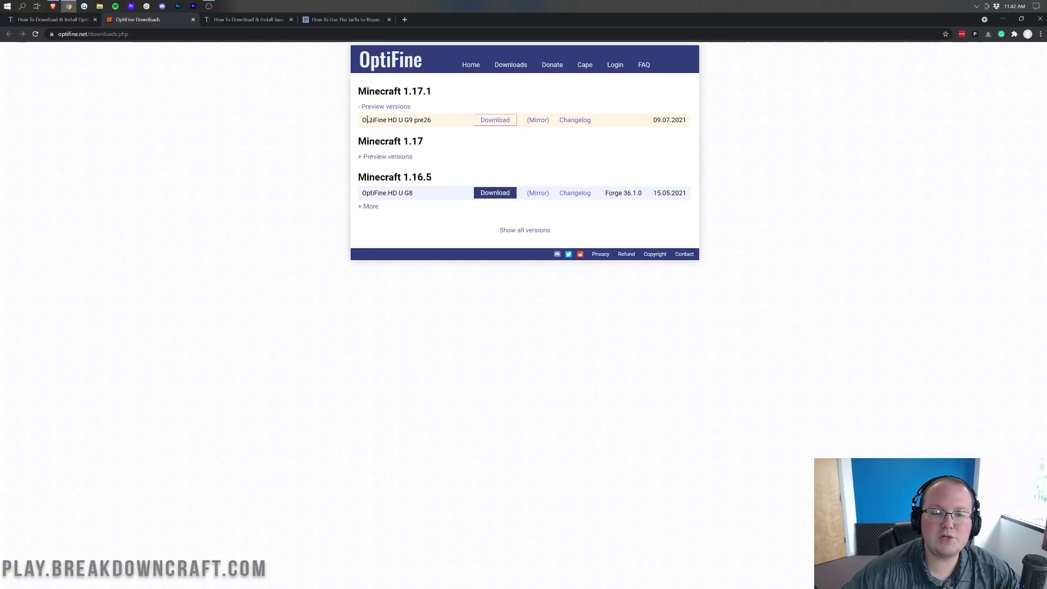
pyautogui.moveTo(361, 120); pyautogui.dragTo(443, 124)
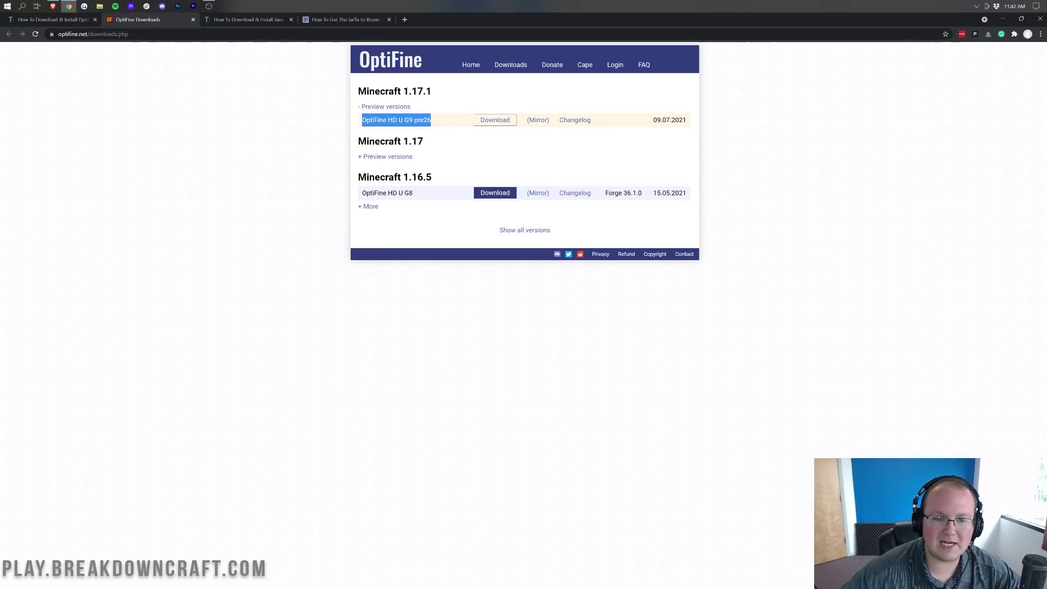
pyautogui.click(435, 122)
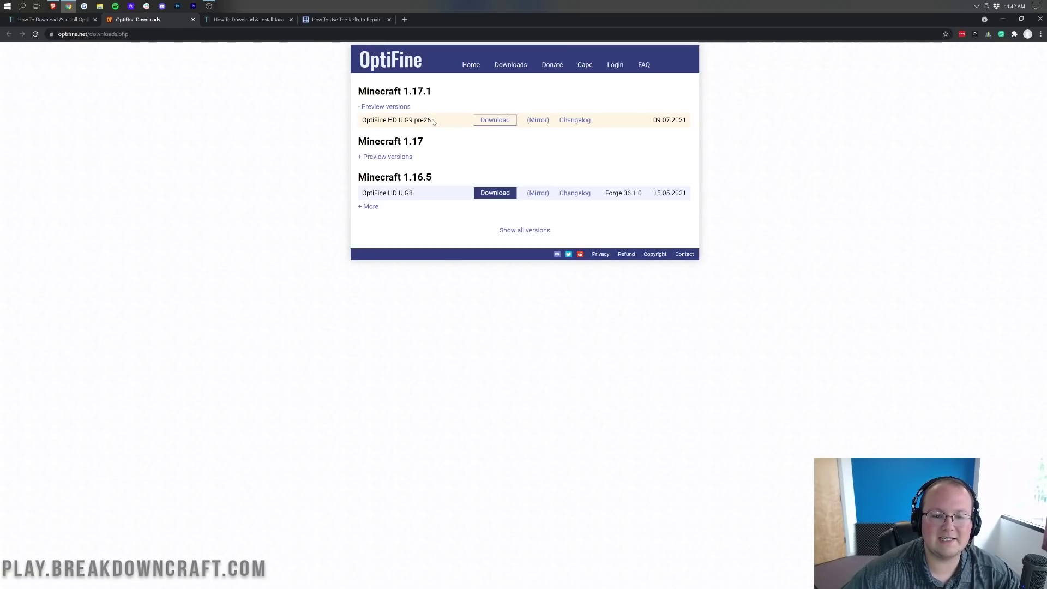
pyautogui.click(537, 122)
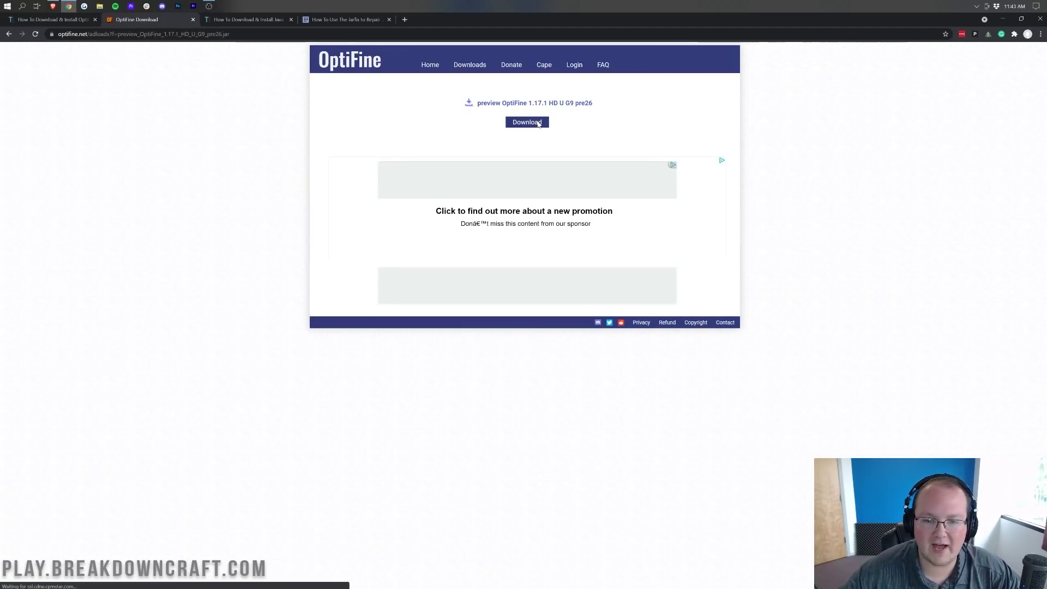
# Download the preview OptiFine 1.17.1 HD U G9 pre26 file, leave the advertising page, and keep the flagged .jar file
pyautogui.click(537, 123)
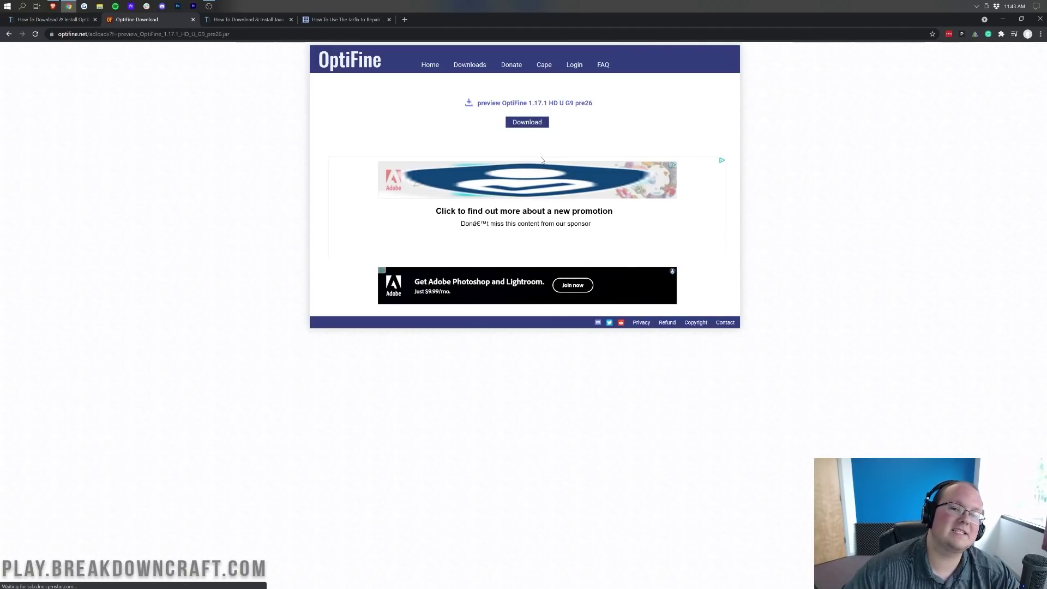
pyautogui.click(523, 125)
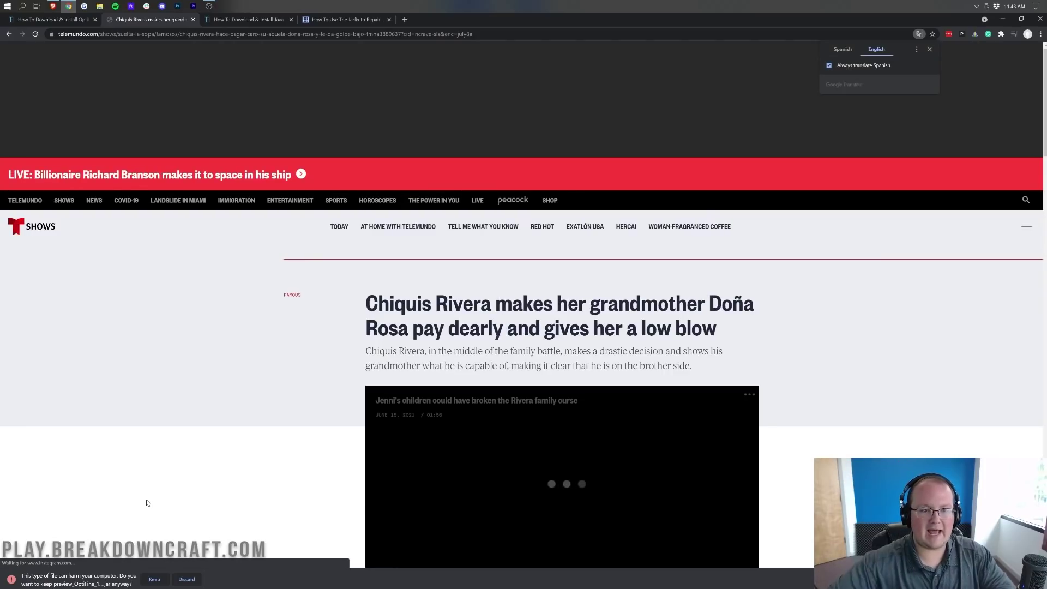
pyautogui.click(236, 23)
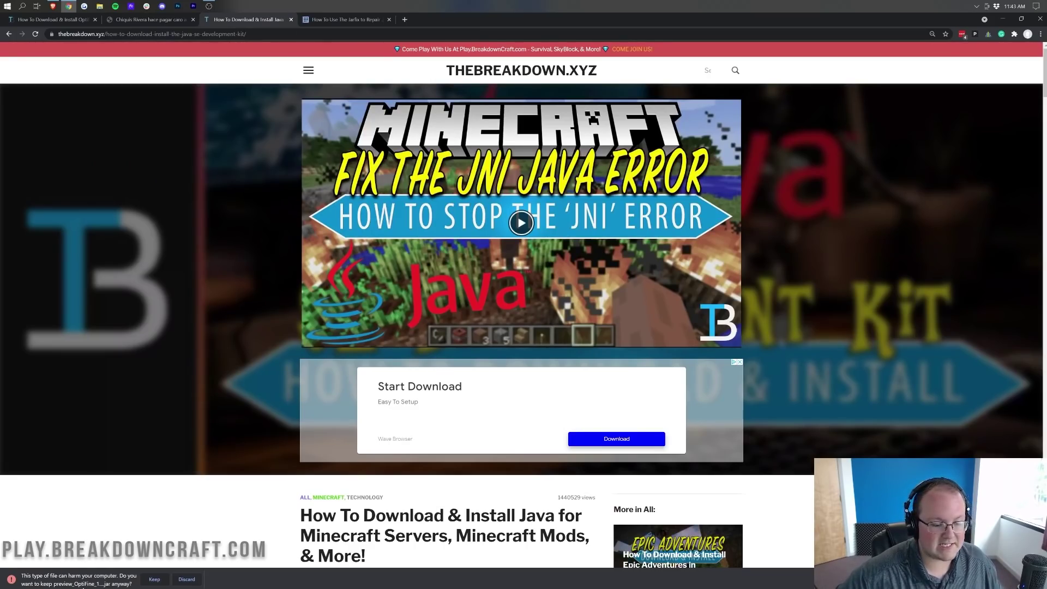
pyautogui.click(155, 579)
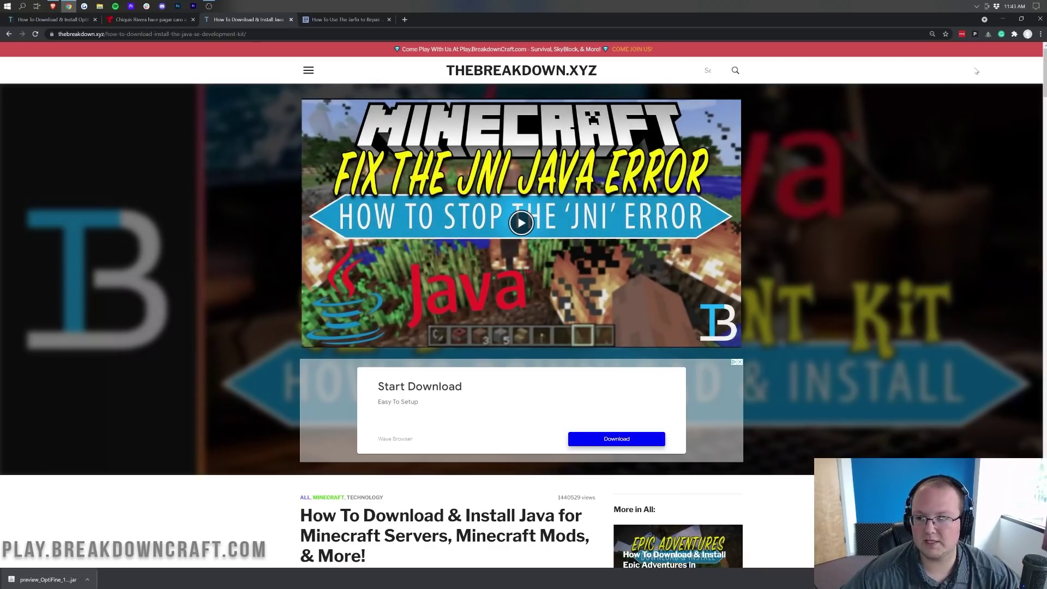
# Minimize the browser and move the OptiFine .jar file to the open upper-middle area of the desktop
pyautogui.click(1002, 20)
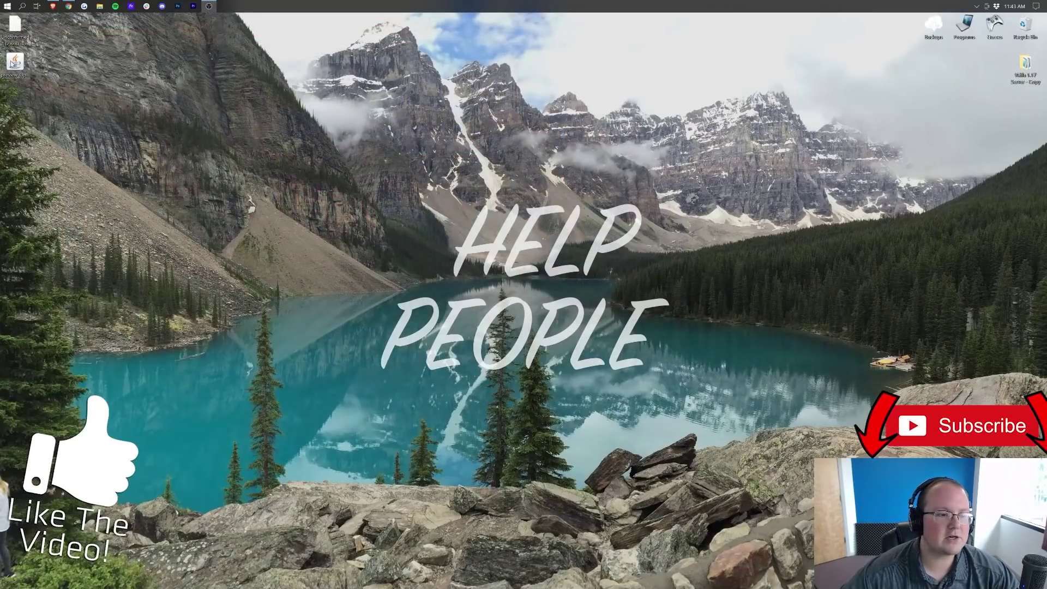
pyautogui.moveTo(474, 121); pyautogui.dragTo(474, 120)
pyautogui.moveTo(368, 283); pyautogui.dragTo(266, 156)
pyautogui.rightClick(266, 156)
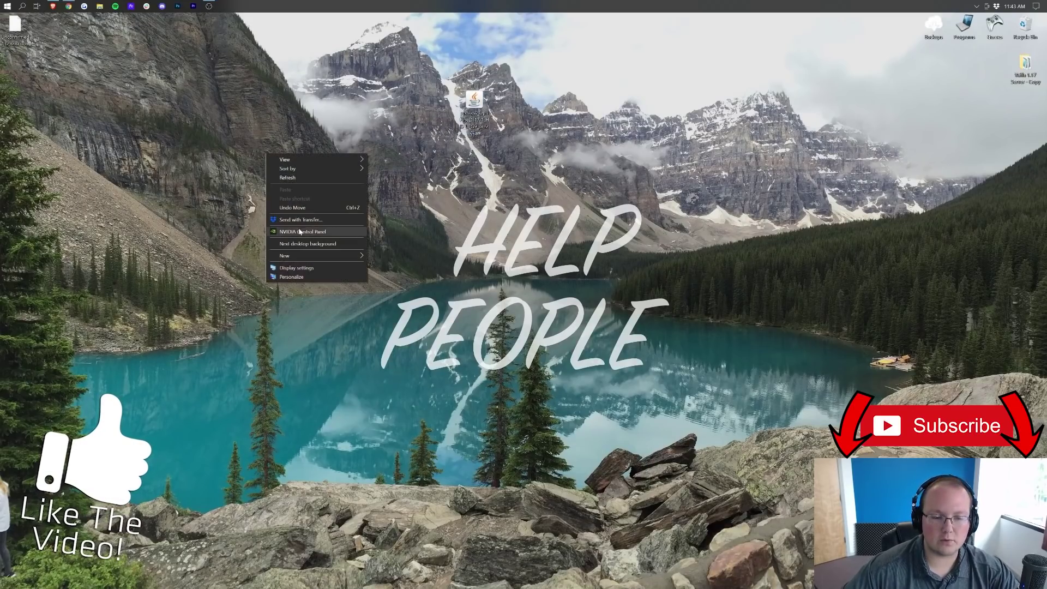
pyautogui.click(307, 190)
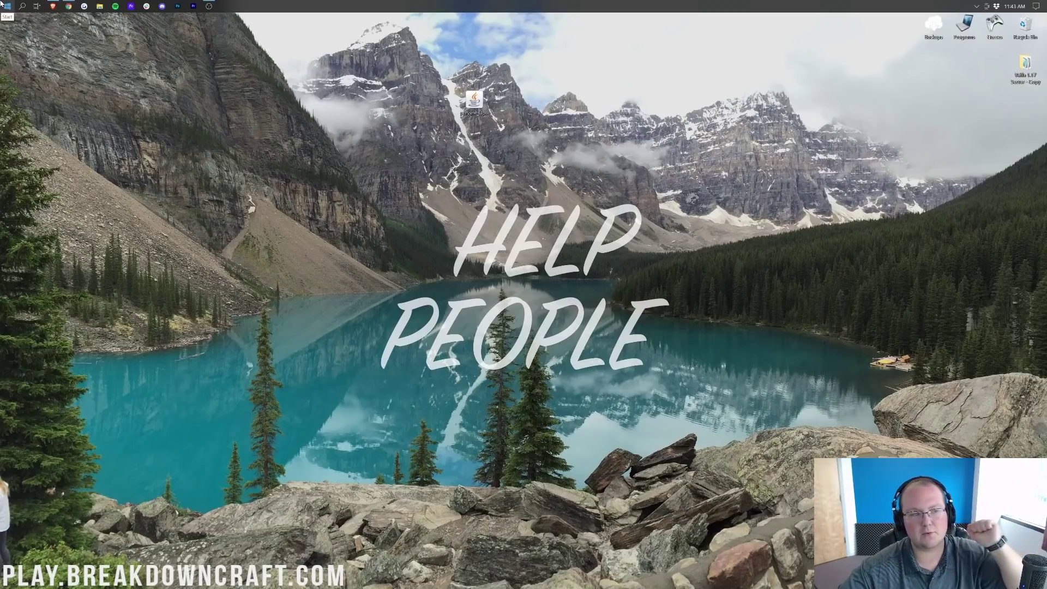
# Search for "download" to open the Downloads folder, shift the OptiFine .jar file slightly lower on the desktop, and close the folder
pyautogui.click(2, 3)
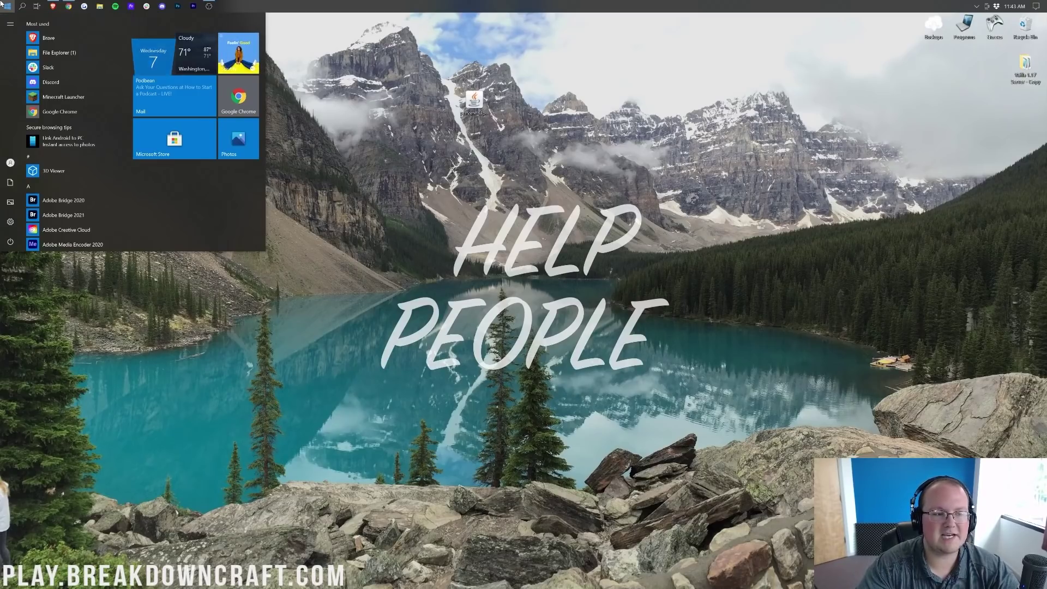
pyautogui.write('download')
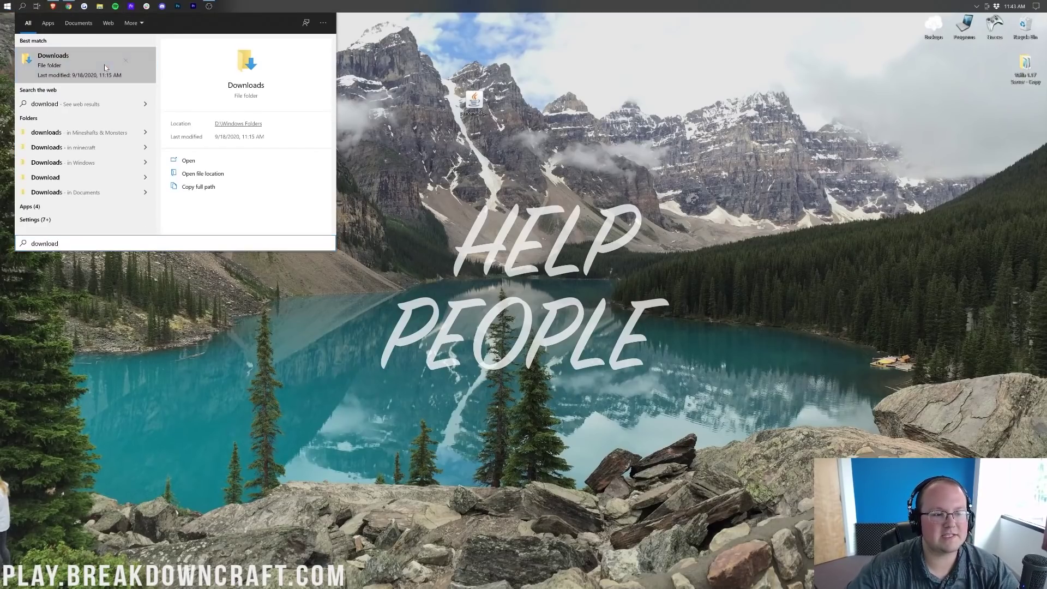
pyautogui.click(105, 68)
pyautogui.moveTo(473, 103); pyautogui.dragTo(474, 140)
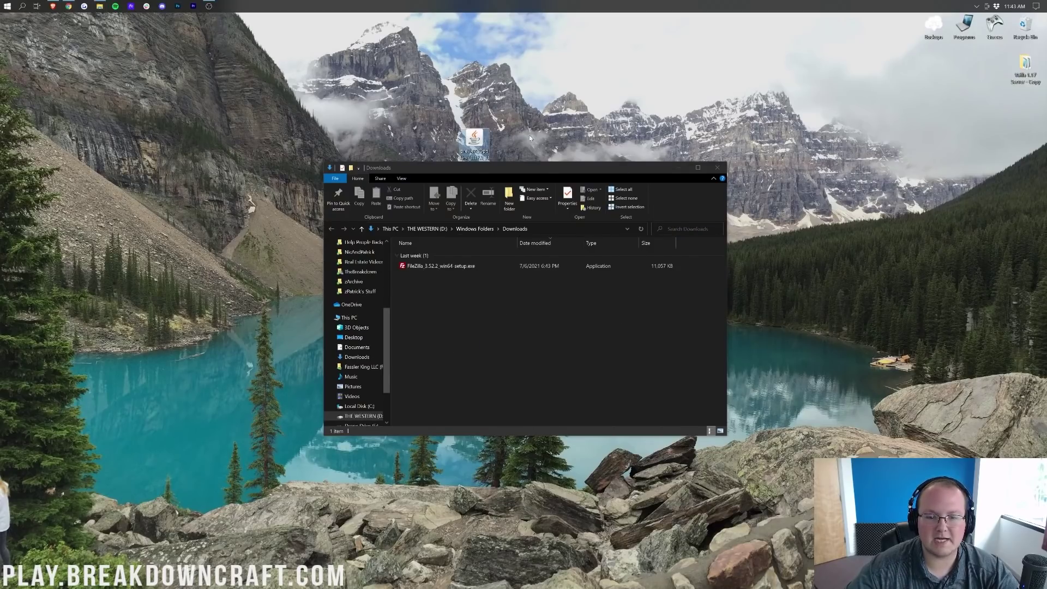
pyautogui.click(716, 167)
pyautogui.click(473, 162)
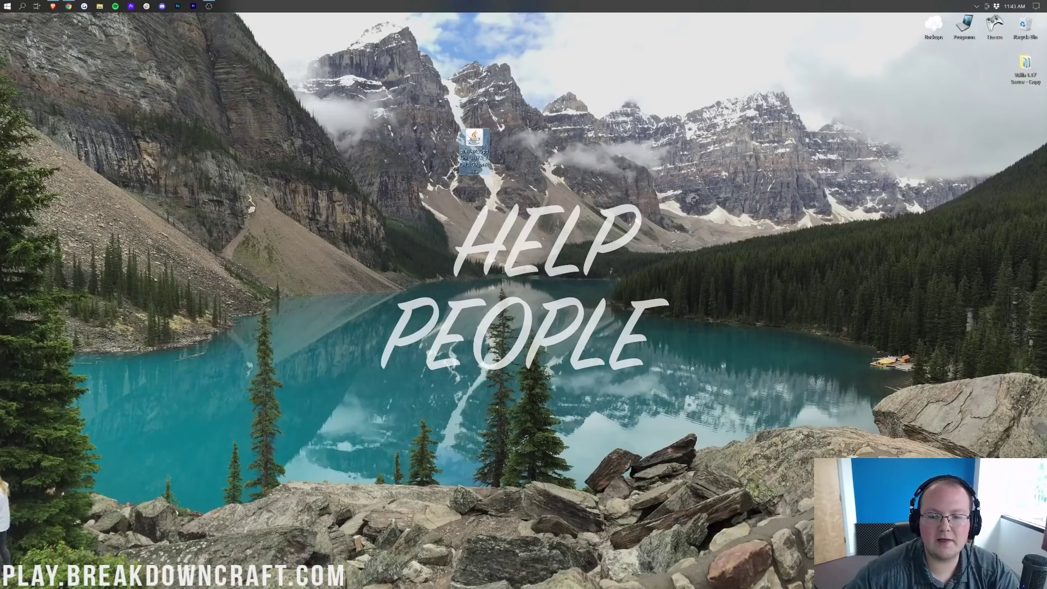
# Try to open the OptiFine .jar file with Java(TM) Platform SE binary
pyautogui.rightClick(470, 137)
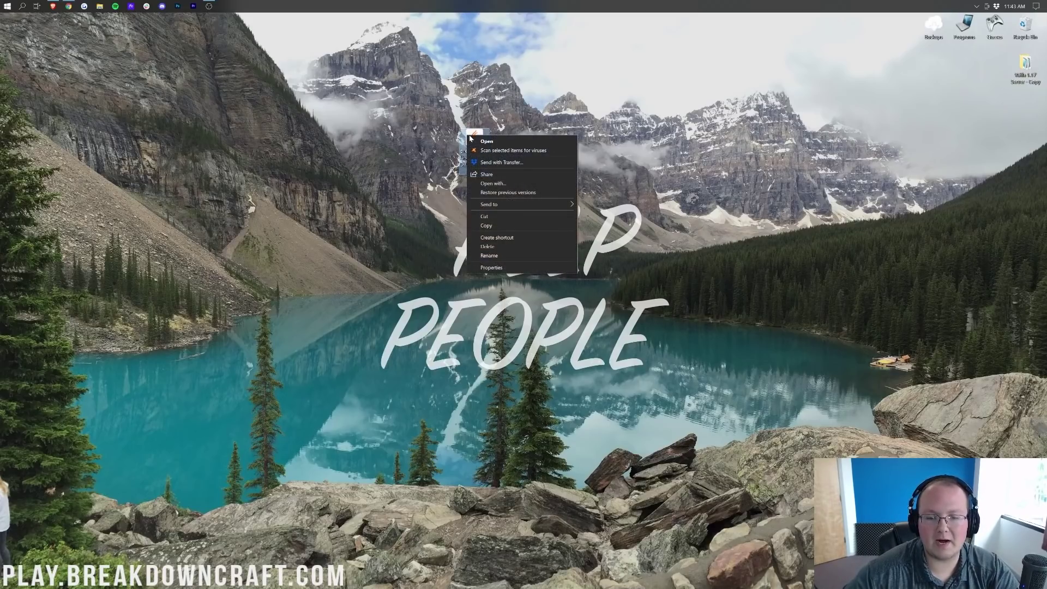
pyautogui.click(494, 183)
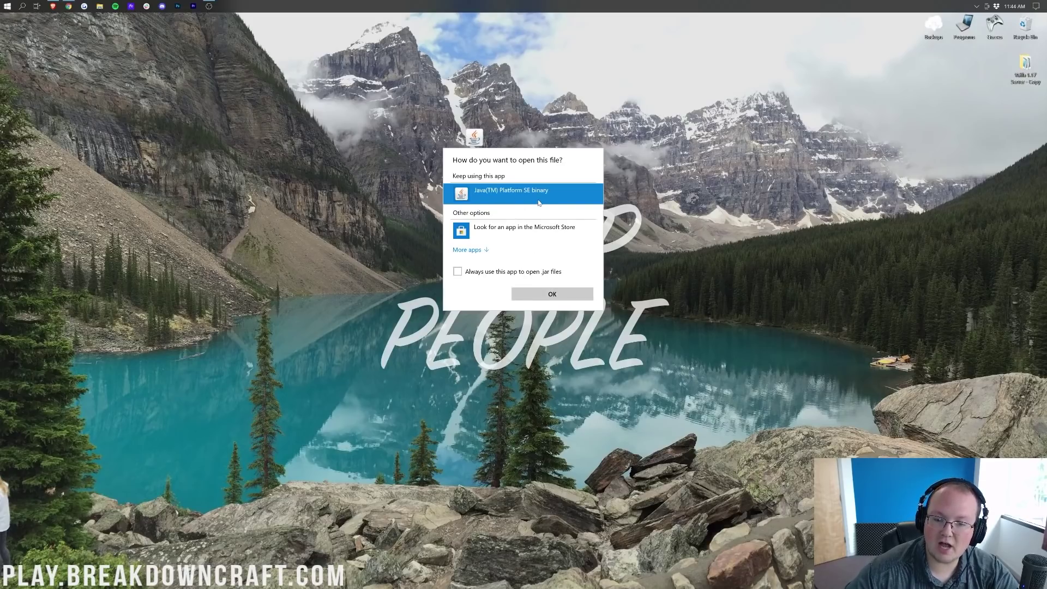
pyautogui.click(526, 291)
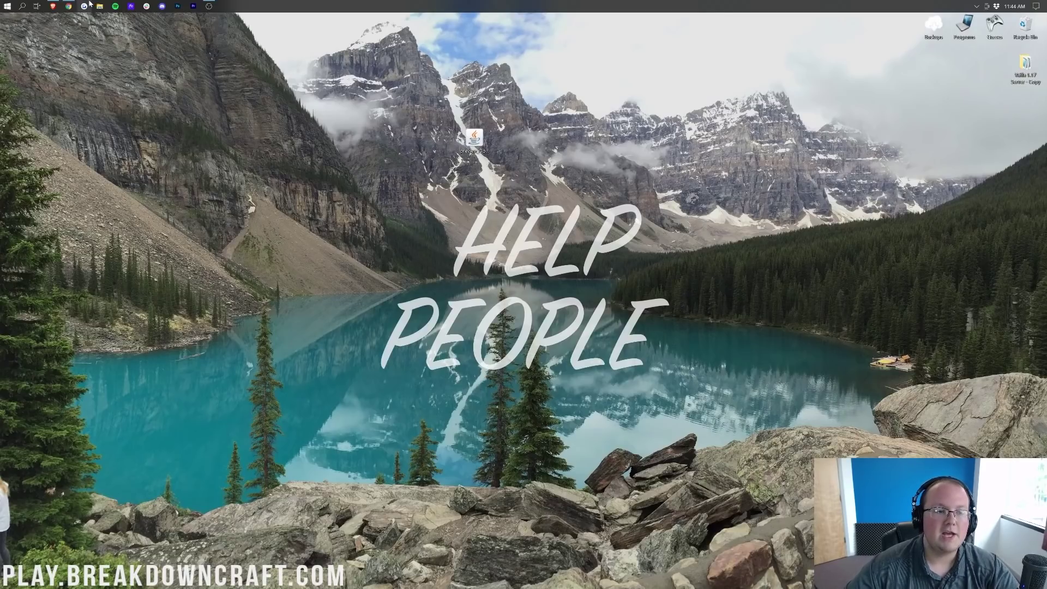
# Switch to Chrome and review the article on downloading and installing Java for Minecraft, including its title and download link
pyautogui.click(68, 6)
pyautogui.scroll(-5, 267, 233)
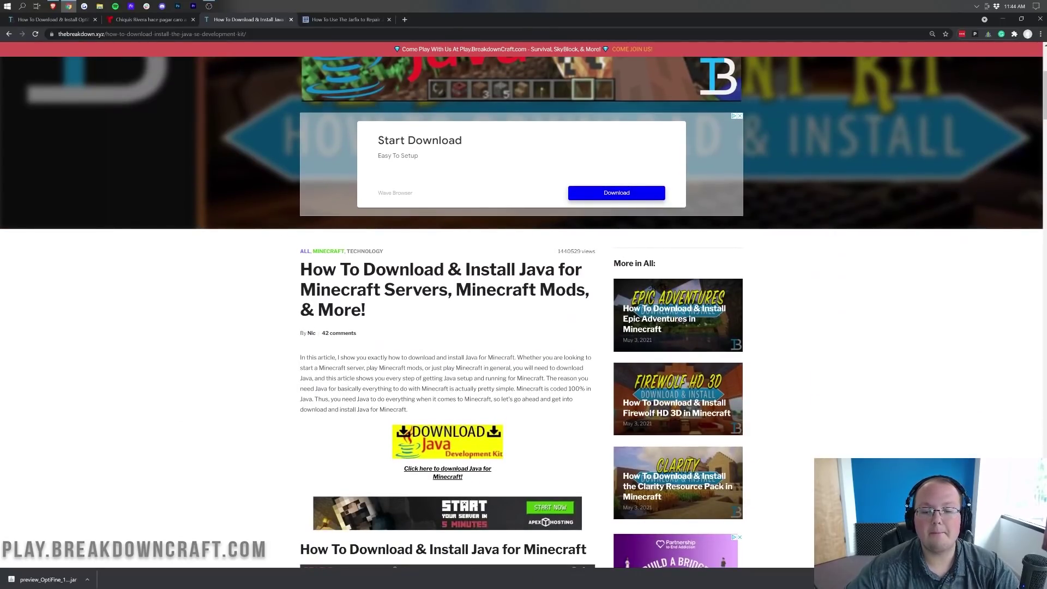
pyautogui.moveTo(300, 289); pyautogui.dragTo(522, 290)
pyautogui.click(522, 290)
pyautogui.scroll(-2, 522, 292)
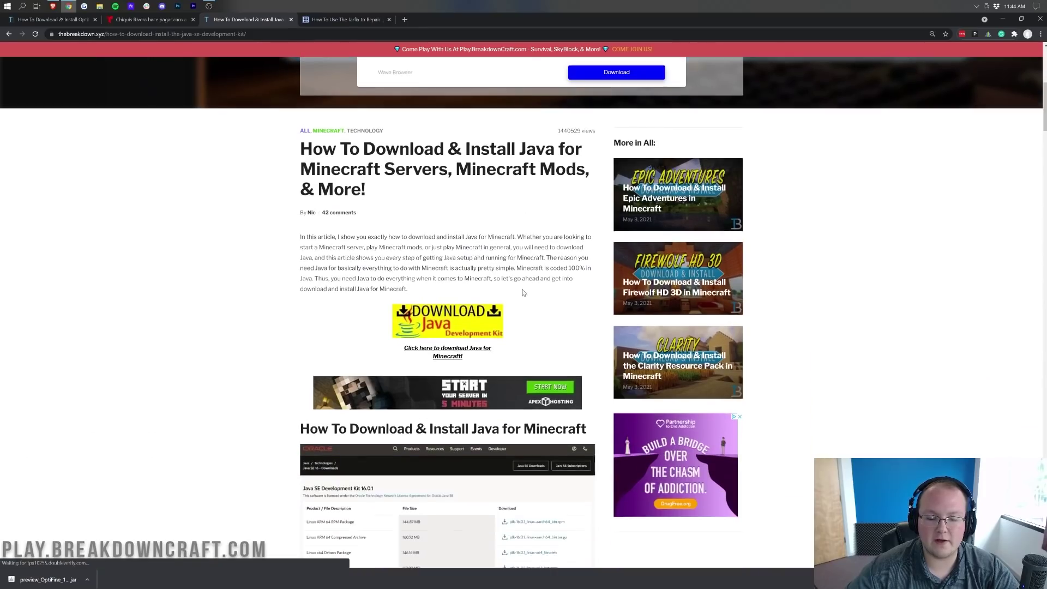
pyautogui.scroll(-3, 523, 289)
pyautogui.scroll(2, 501, 270)
pyautogui.scroll(-2, 477, 254)
pyautogui.scroll(1, 477, 255)
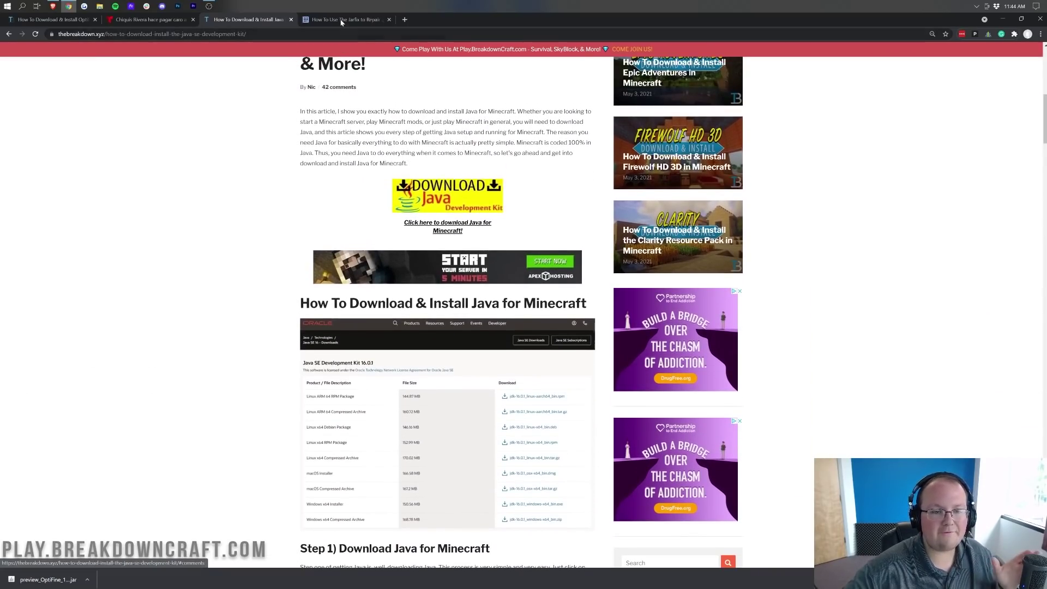
# Read through the Jarfix article on repairing .jar files, including how to run it and what to do about remaining issues
pyautogui.click(341, 20)
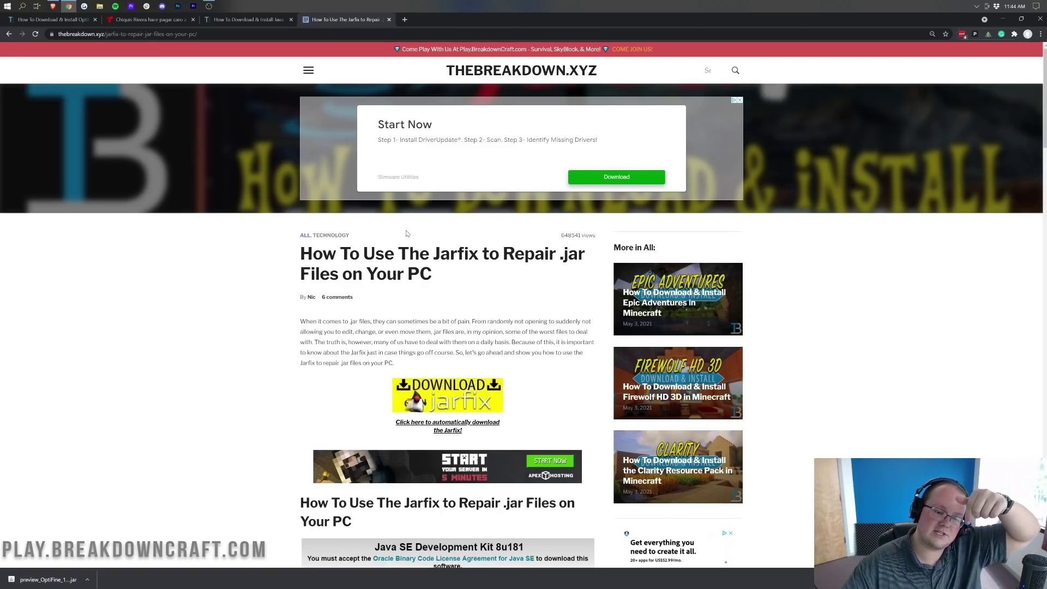
pyautogui.scroll(-10, 406, 237)
pyautogui.scroll(-3, 335, 181)
pyautogui.scroll(2, 336, 182)
pyautogui.scroll(-2, 336, 182)
pyautogui.scroll(-4, 337, 182)
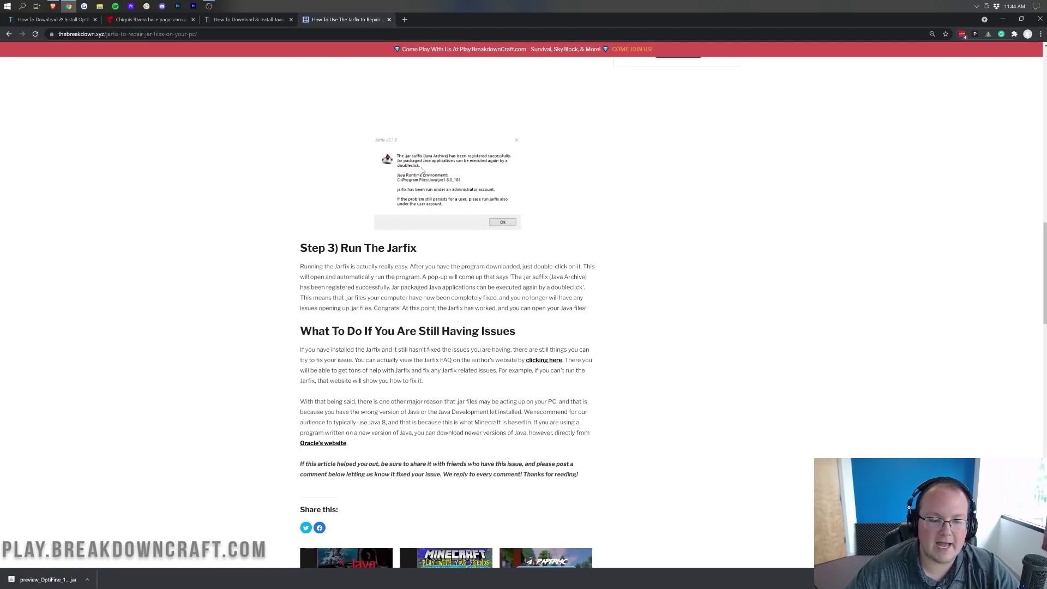
pyautogui.scroll(2, 411, 322)
pyautogui.scroll(15, 411, 322)
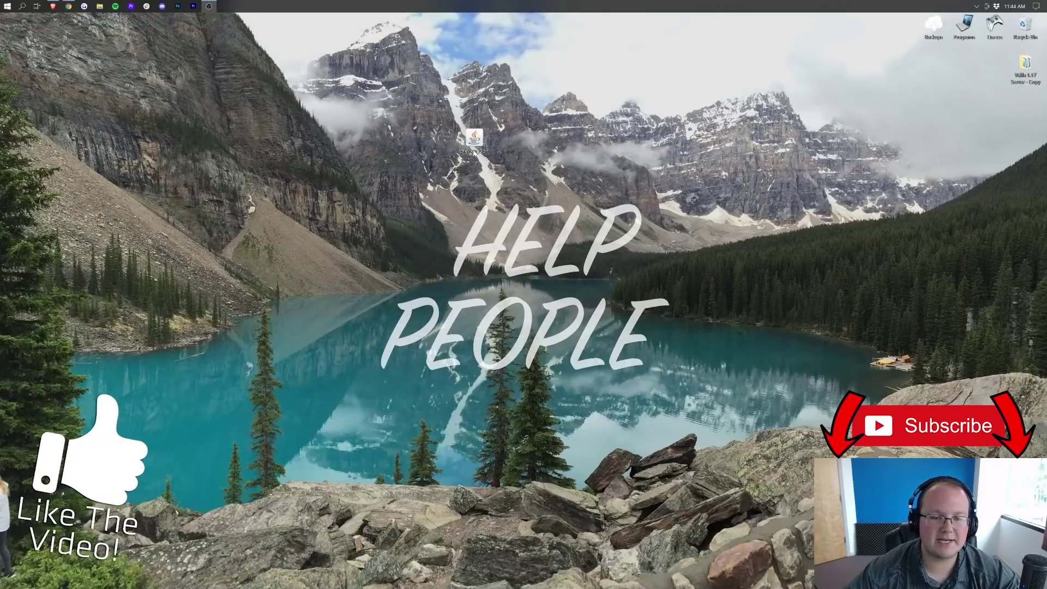
# Open the OptiFine .jar file with Java(TM) Platform SE binary and install OptiFine HD Ultra G9 pre26
pyautogui.doubleClick(470, 142)
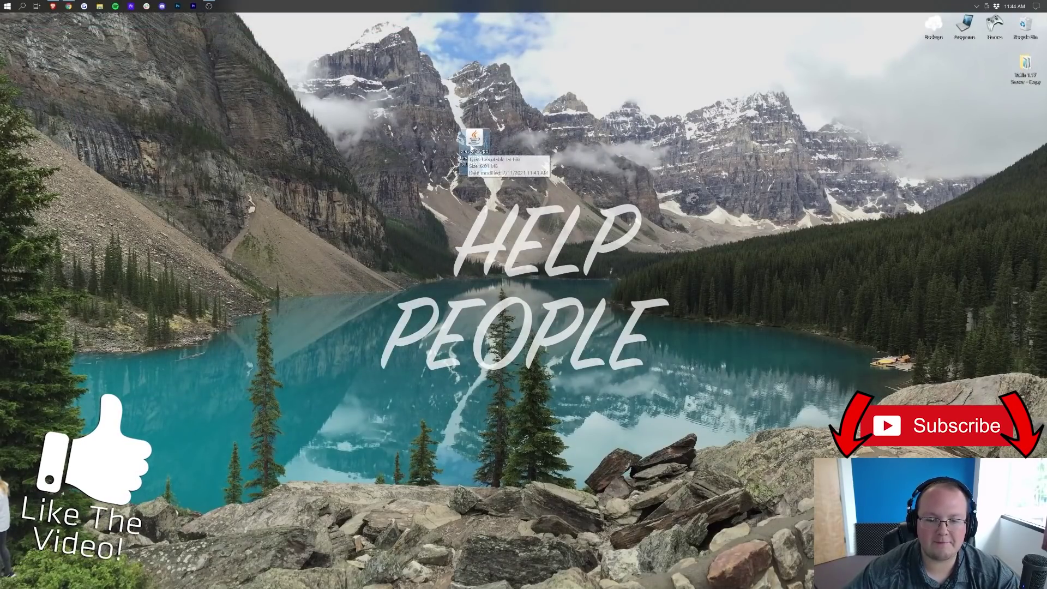
pyautogui.rightClick(470, 142)
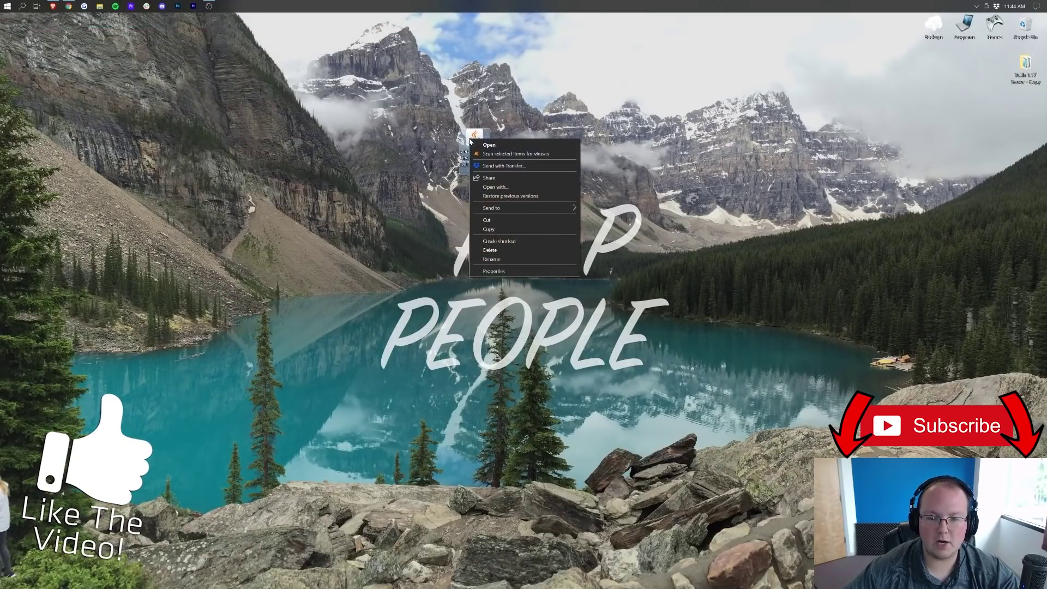
pyautogui.click(497, 187)
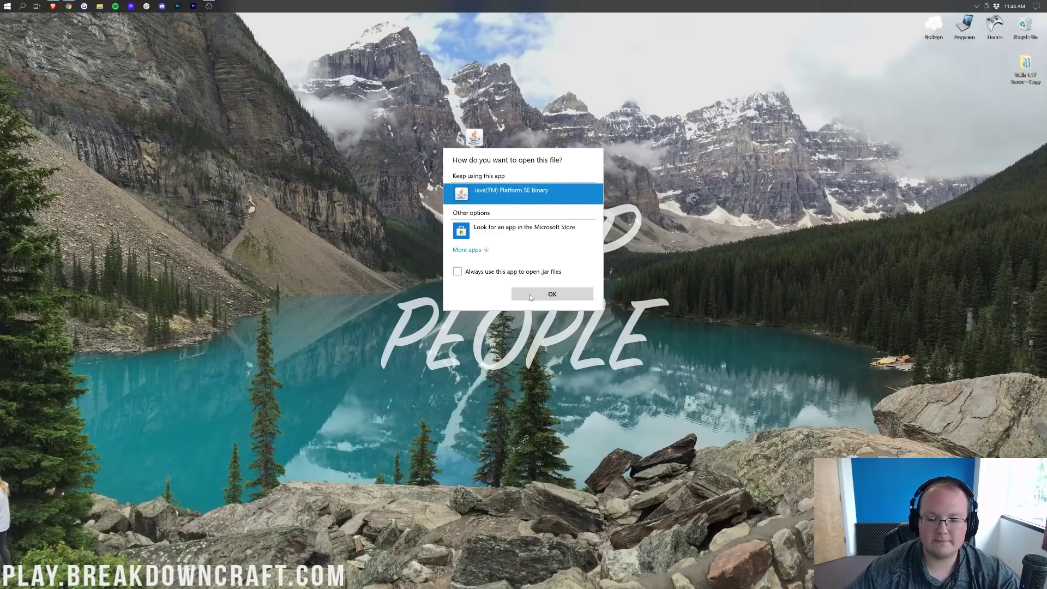
pyautogui.click(552, 293)
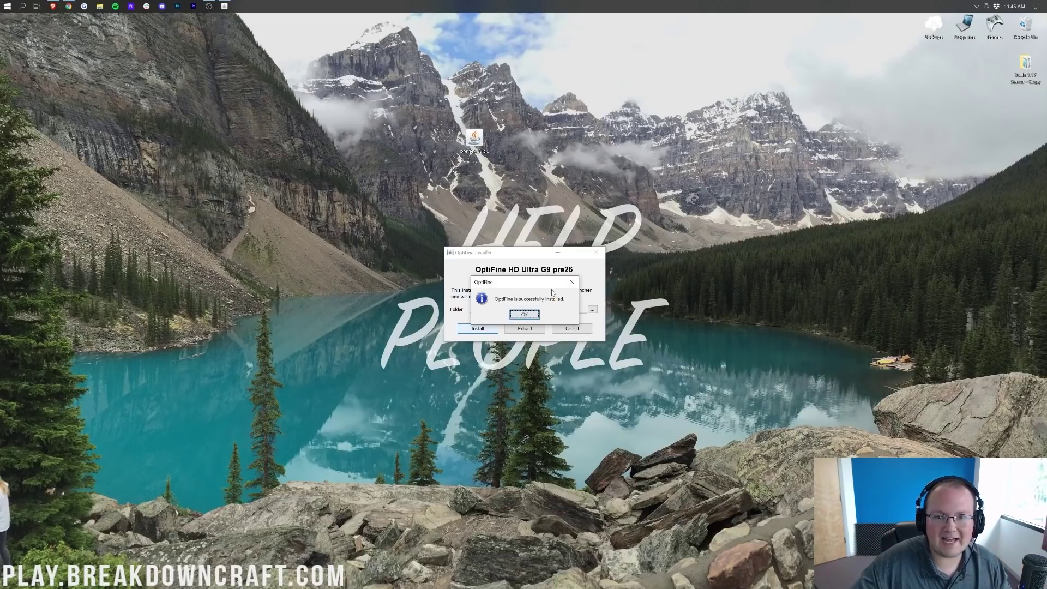
# Search for "mine" to open the Minecraft Launcher, check its version selector and play option, and leave the launcher
pyautogui.click(5, 5)
pyautogui.write('mine')
pyautogui.press('Return')
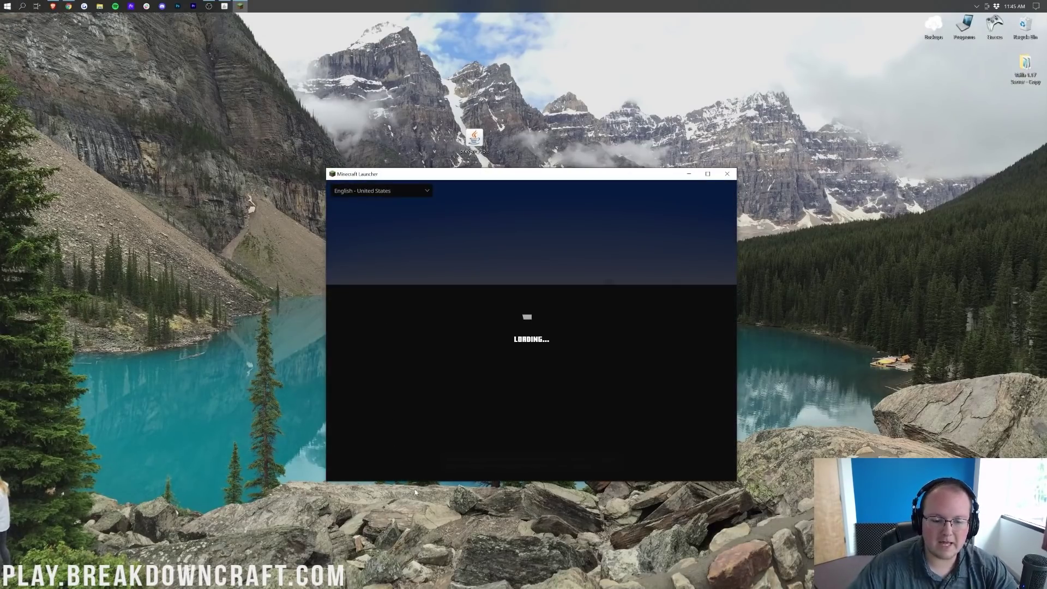
pyautogui.click(455, 412)
pyautogui.click(455, 413)
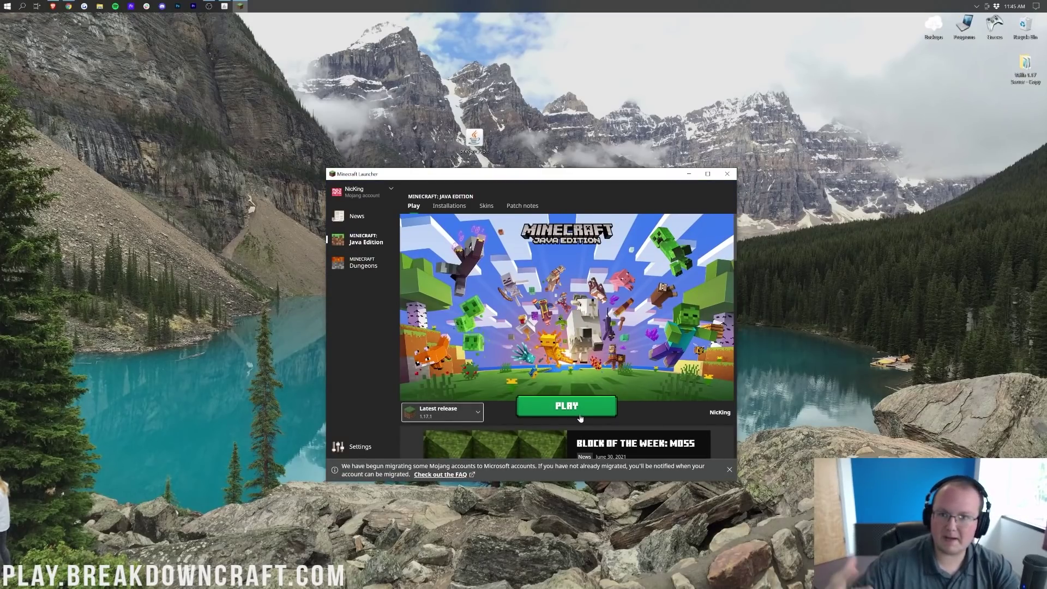
pyautogui.click(581, 418)
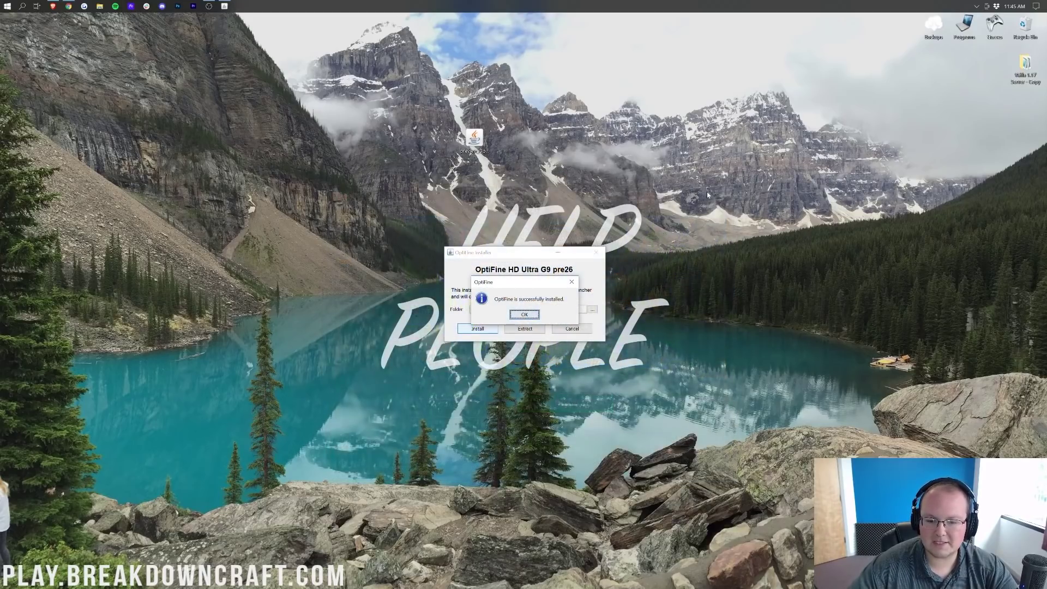
# Dismiss the OptiFine installer's completion message and move the OptiFine .jar file to the Recycle Bin
pyautogui.click(523, 314)
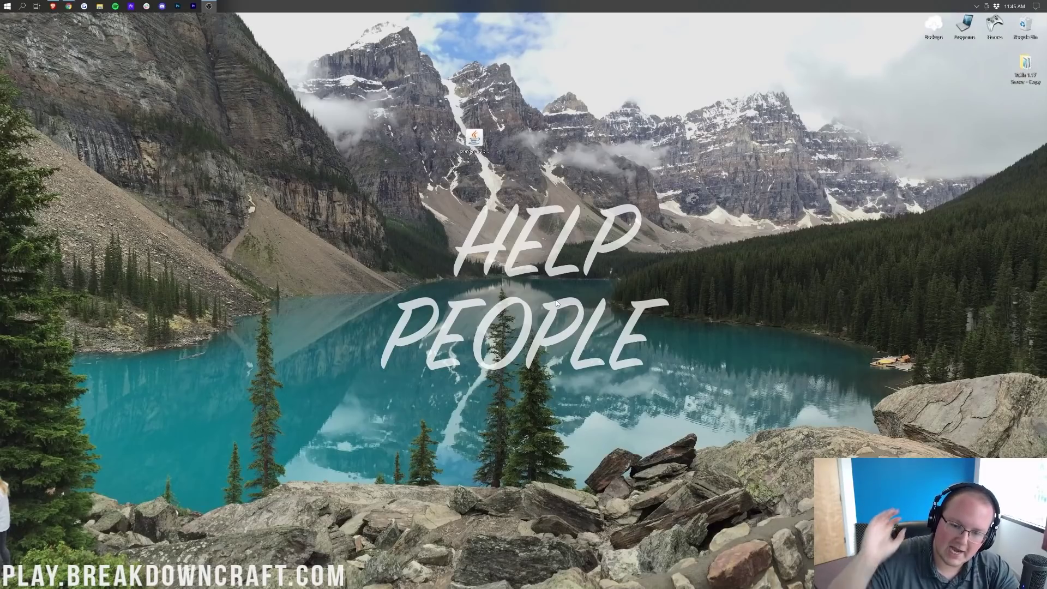
pyautogui.moveTo(474, 139); pyautogui.dragTo(1033, 24)
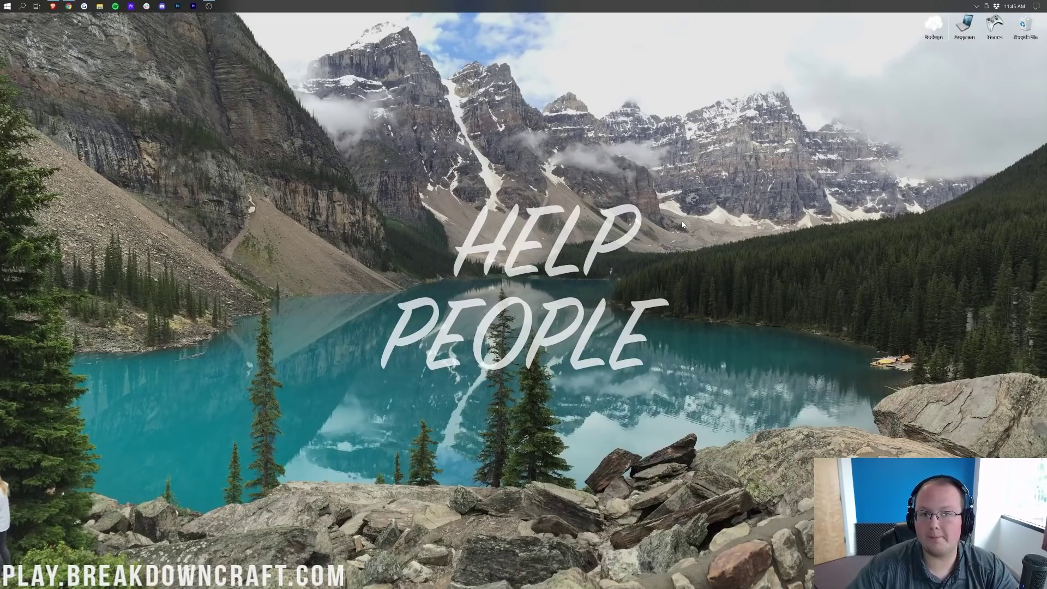
# Open the Minecraft Launcher and select the OptiFine version 1.17.1-OptiFine_HD_U_G9_pre26 to play
pyautogui.click(4, 6)
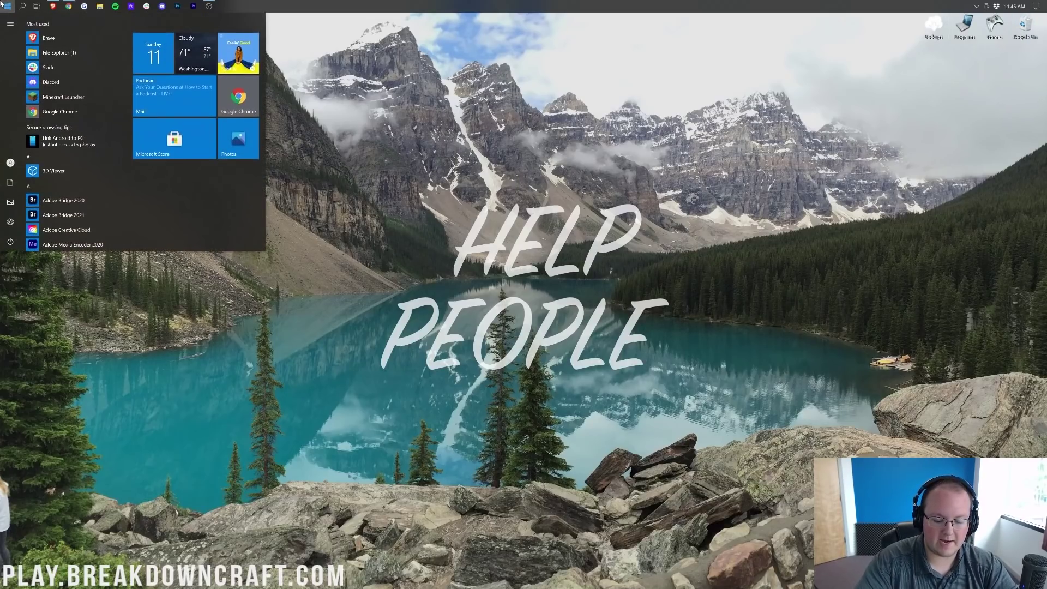
pyautogui.write('mine')
pyautogui.press('Return')
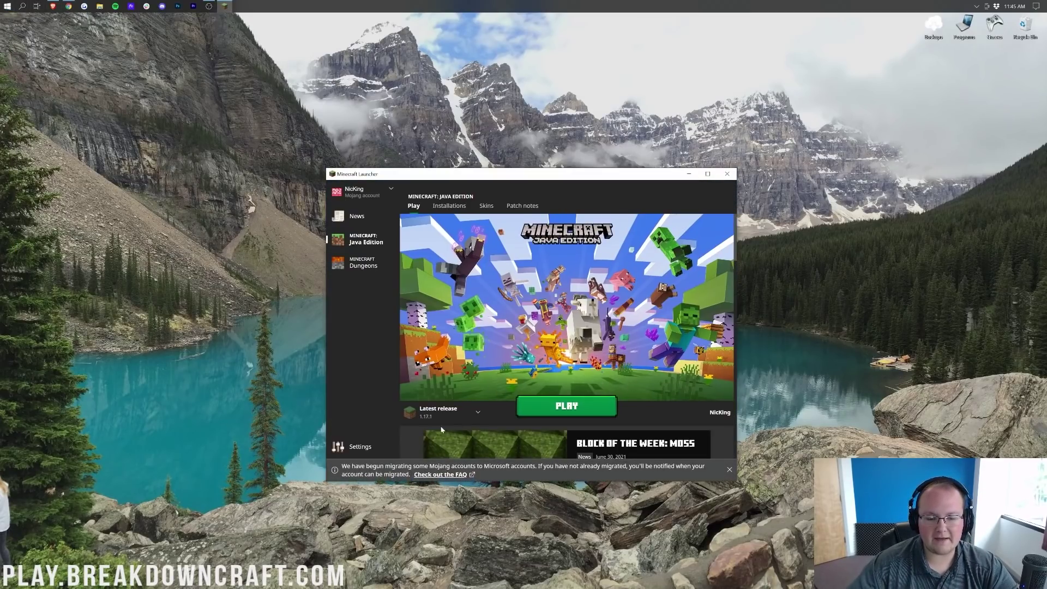
pyautogui.click(479, 414)
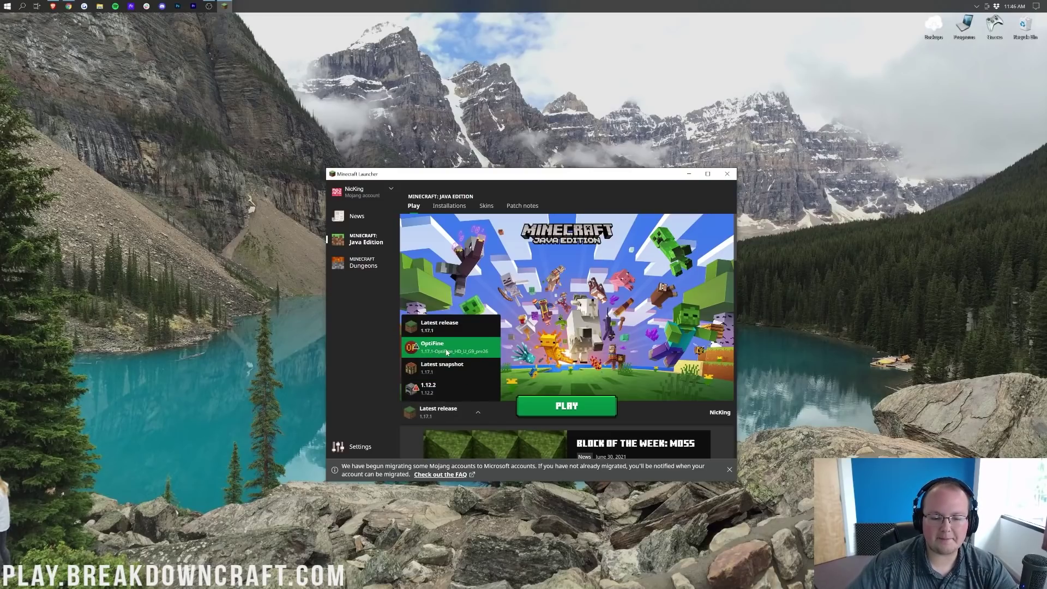
pyautogui.click(426, 358)
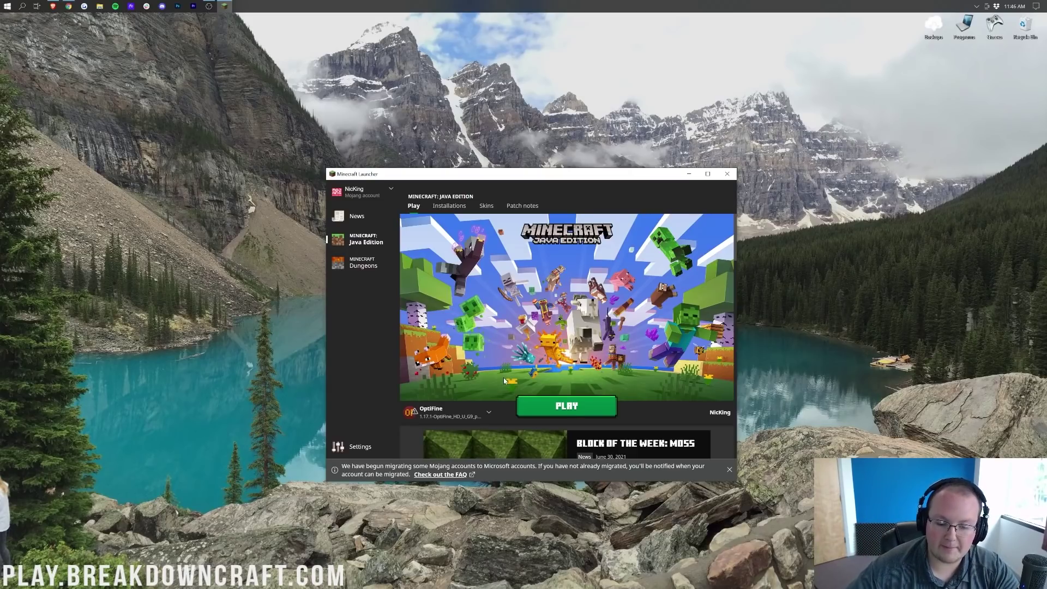
# Try launching OptiFine, accept the risks in the modified-installation warning, cancel the launch, and choose the OptiFine version again
pyautogui.click(554, 406)
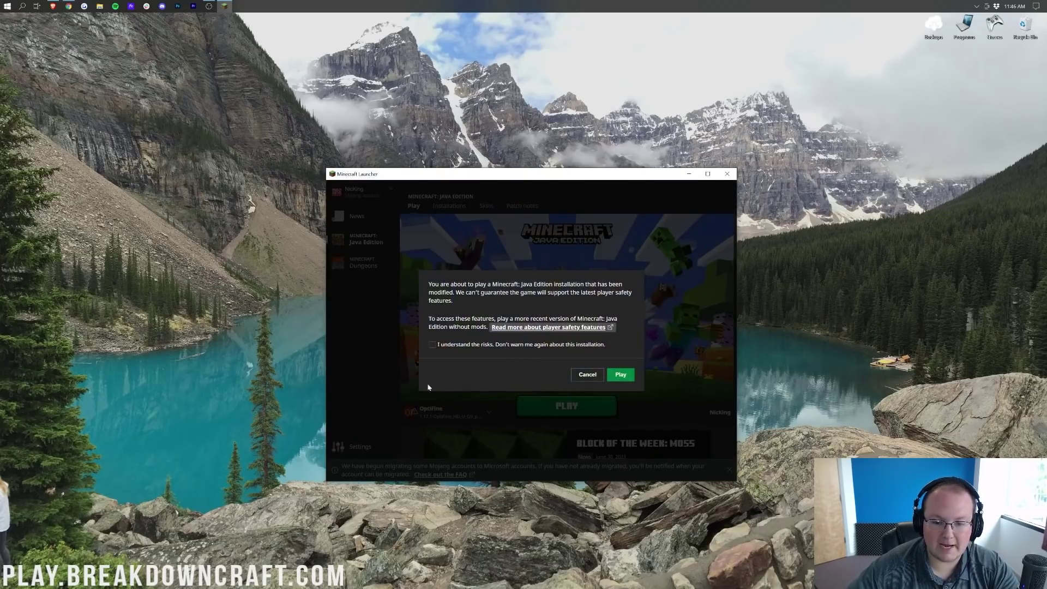
pyautogui.click(432, 344)
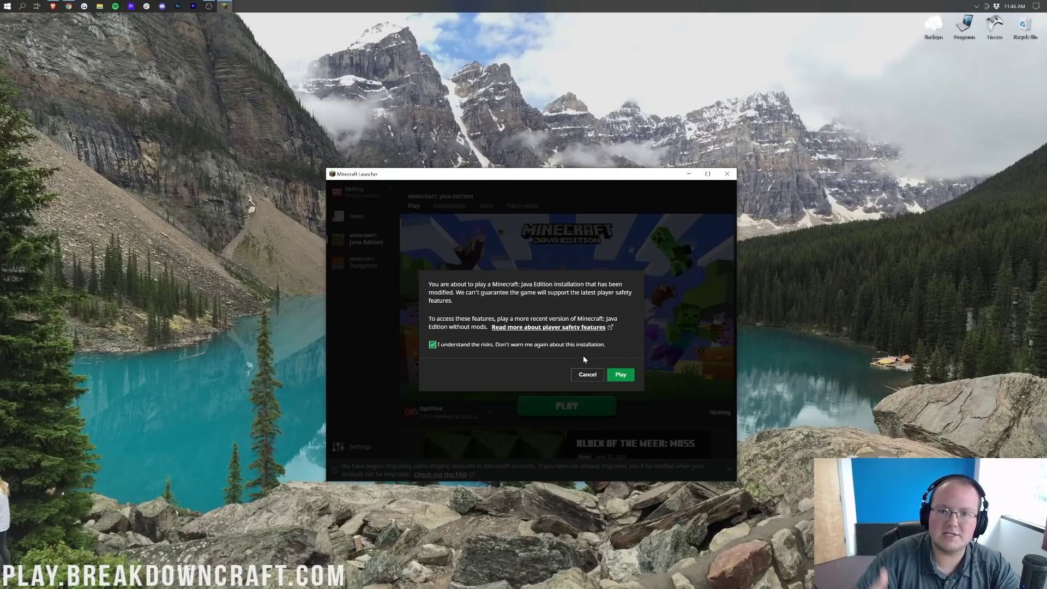
pyautogui.click(588, 374)
pyautogui.click(447, 413)
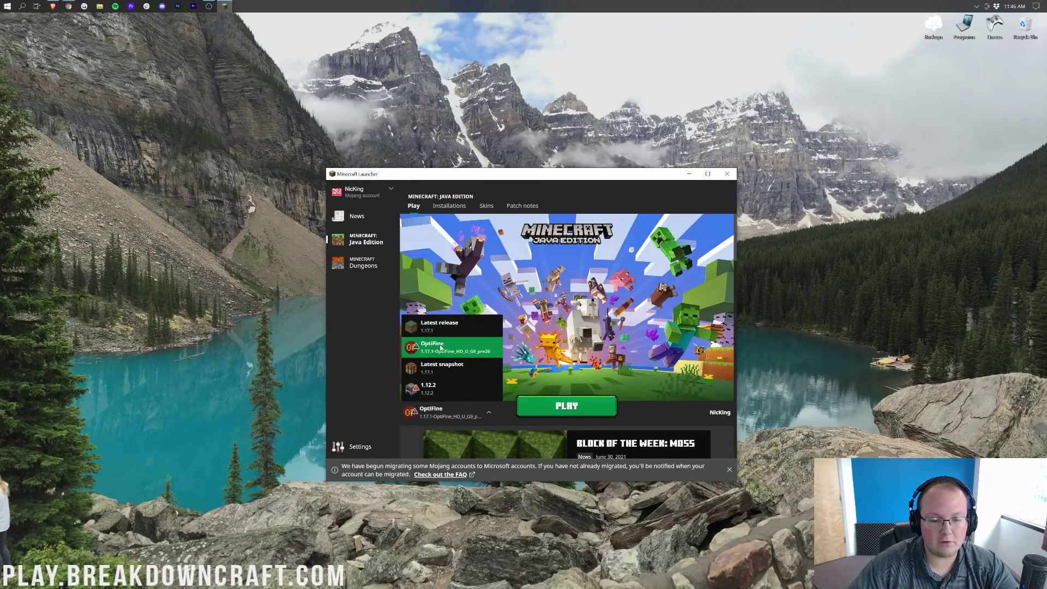
pyautogui.click(433, 347)
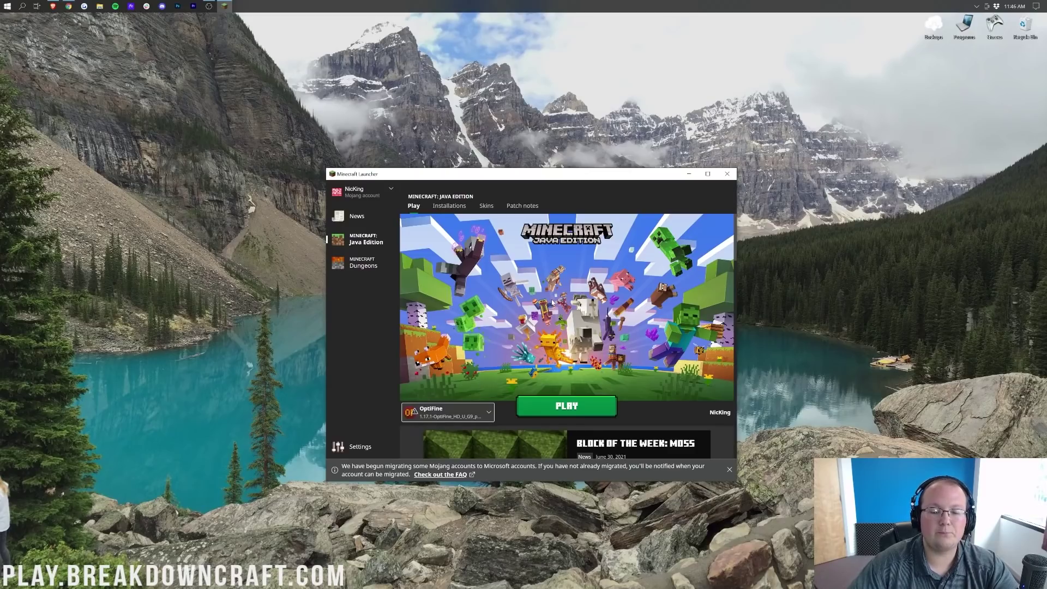
# Show the Java Edition installations list and turn its Modded versions filter off and on again
pyautogui.click(447, 207)
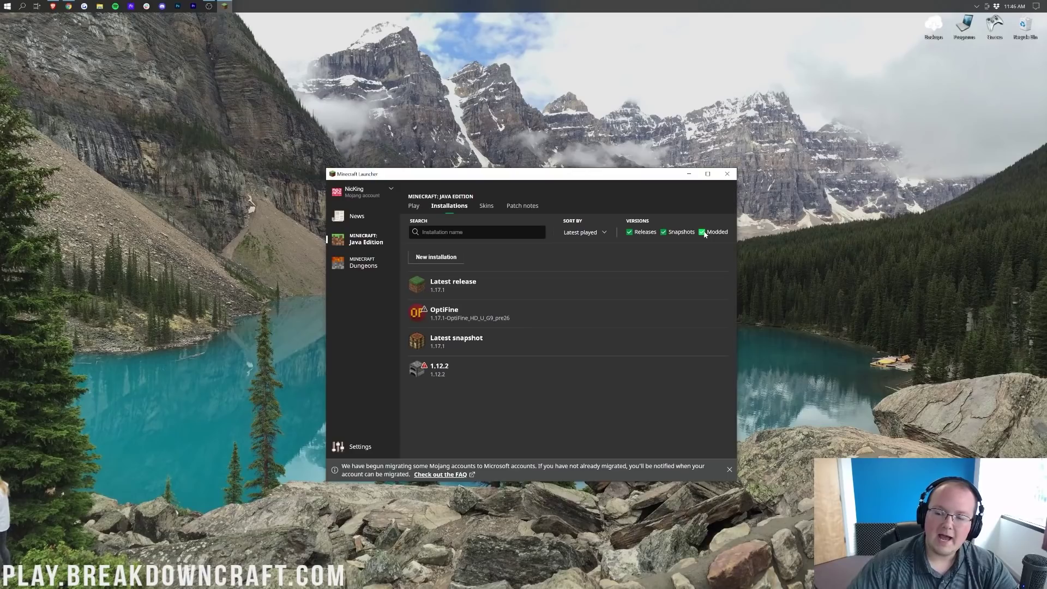
pyautogui.click(701, 232)
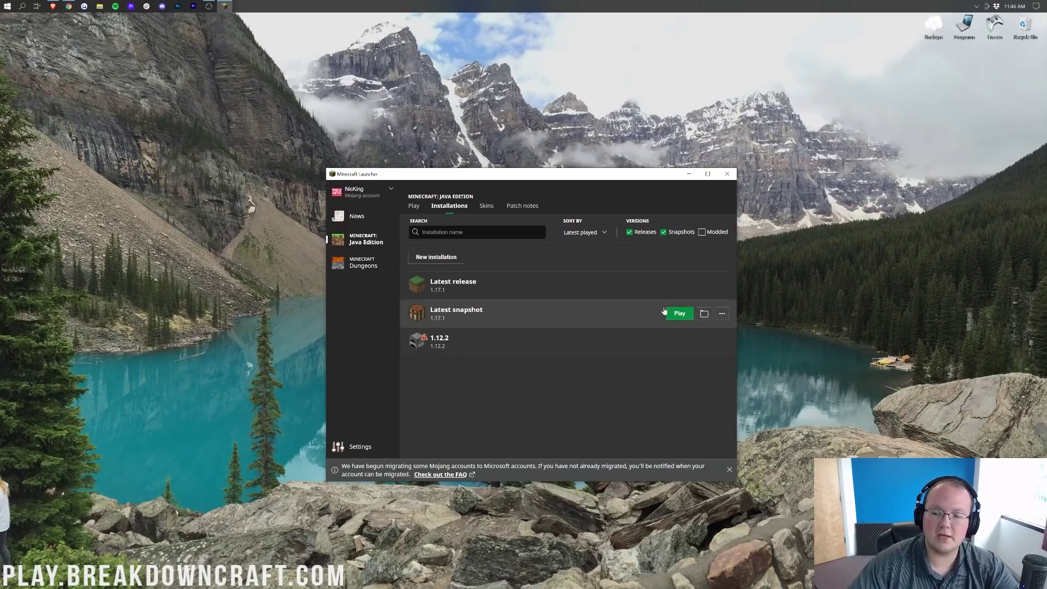
pyautogui.click(702, 232)
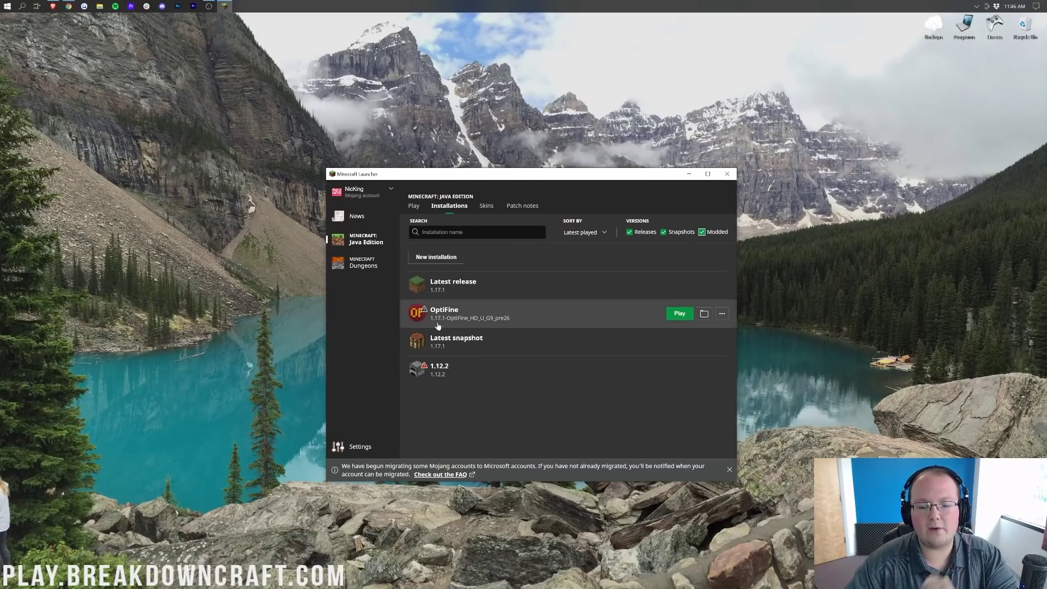
# Start a new installation named Play.BreakdownCraft.com and set its version to release 1.17.1-OptiFine_HD_U_G9_pre26
pyautogui.click(426, 255)
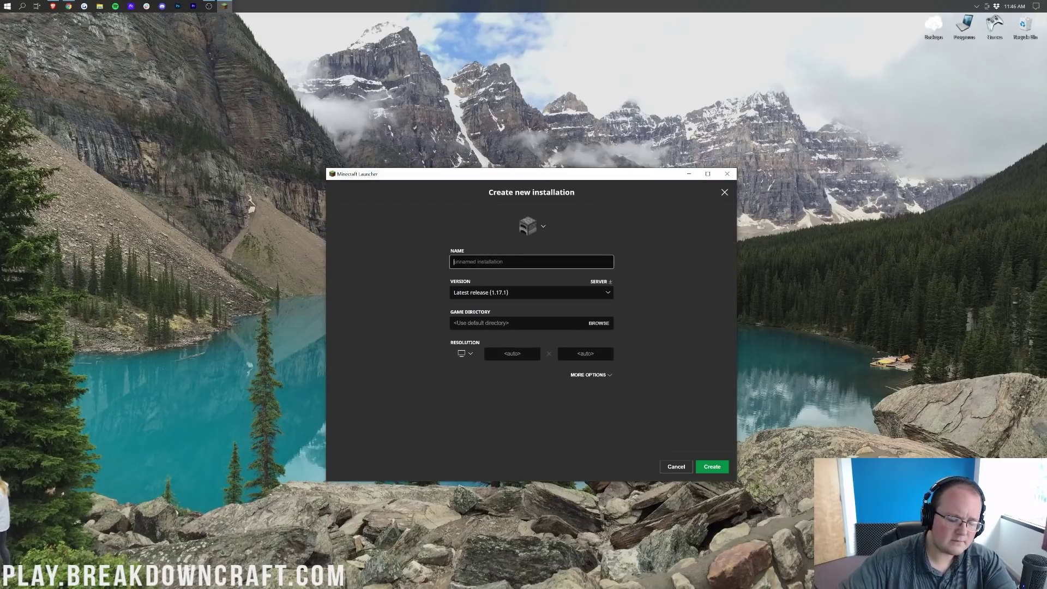
pyautogui.write('Flay.BreakdownCraft.com')
pyautogui.tripleClick(522, 259)
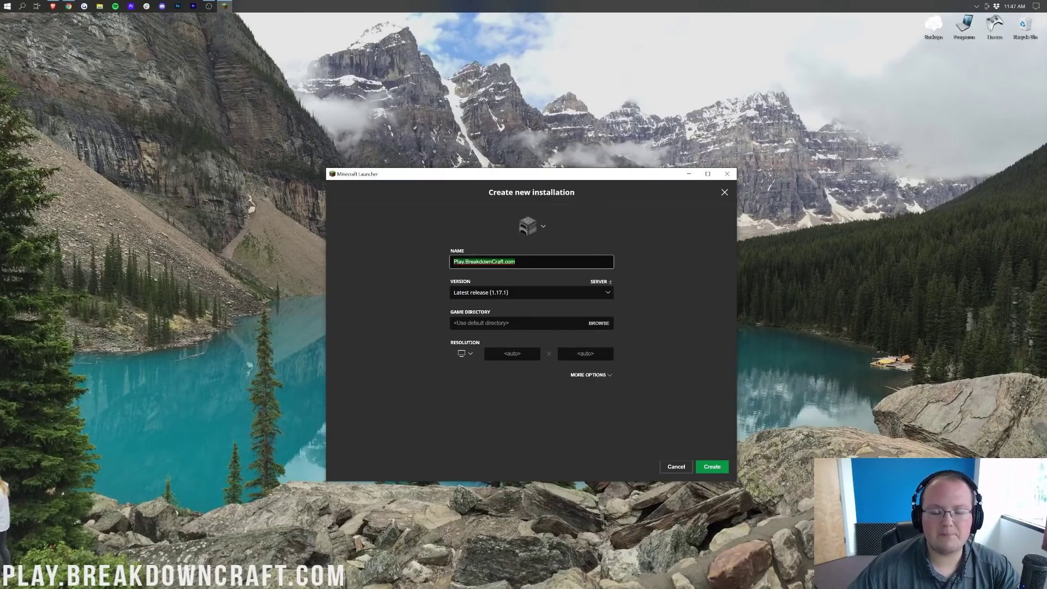
pyautogui.click(470, 292)
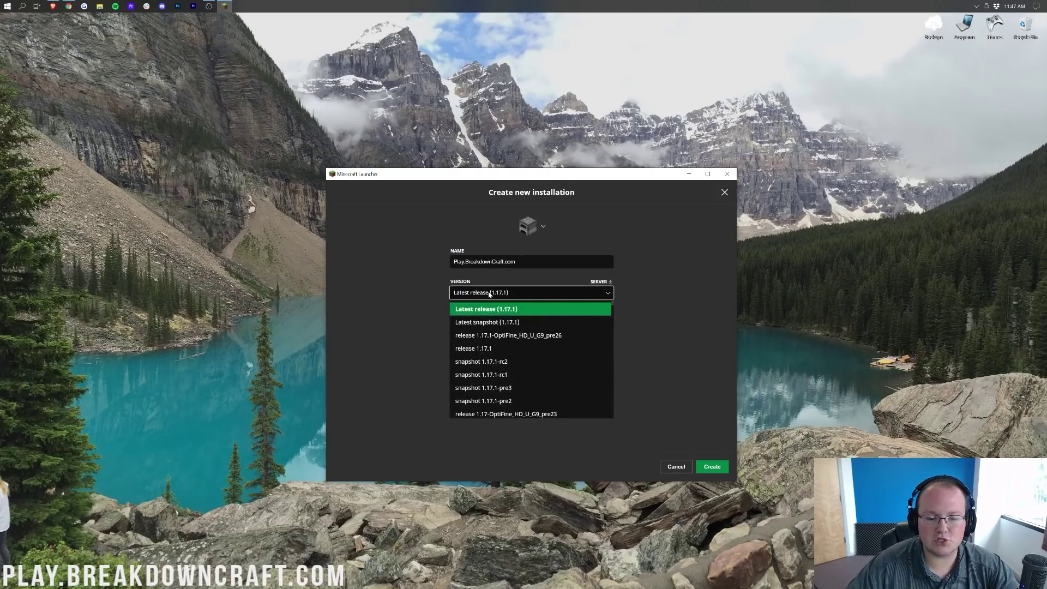
pyautogui.click(483, 302)
pyautogui.click(491, 295)
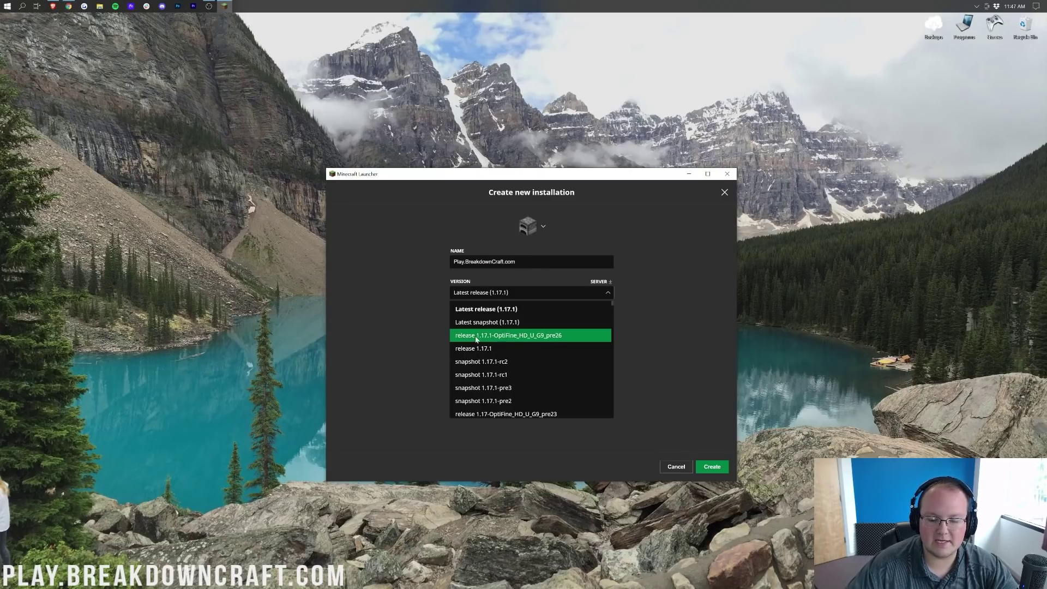
pyautogui.click(498, 339)
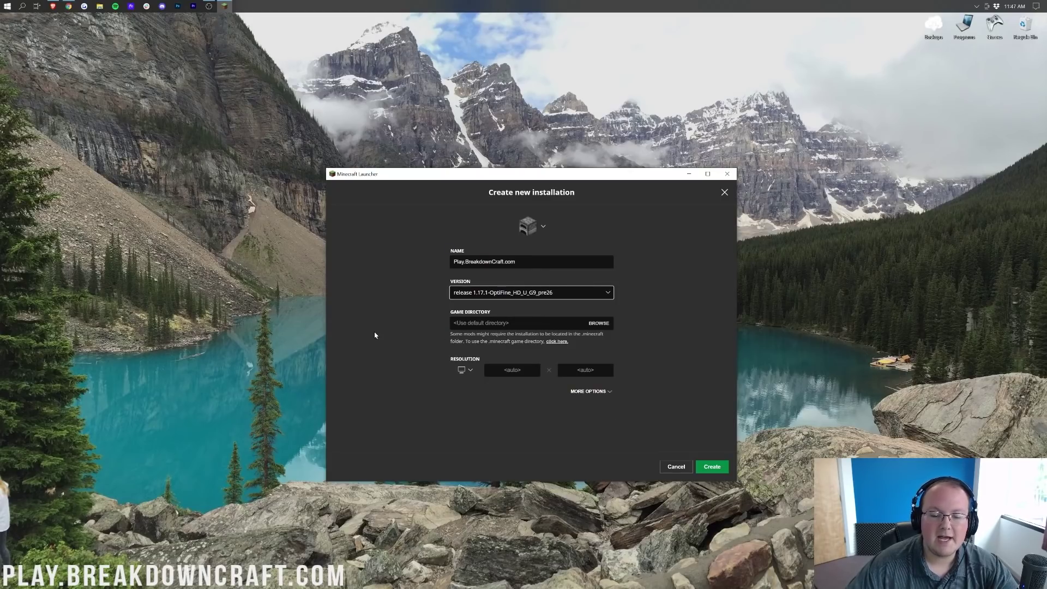
# Set the new installation's resolution to 1920x1080 and create the installation
pyautogui.click(465, 368)
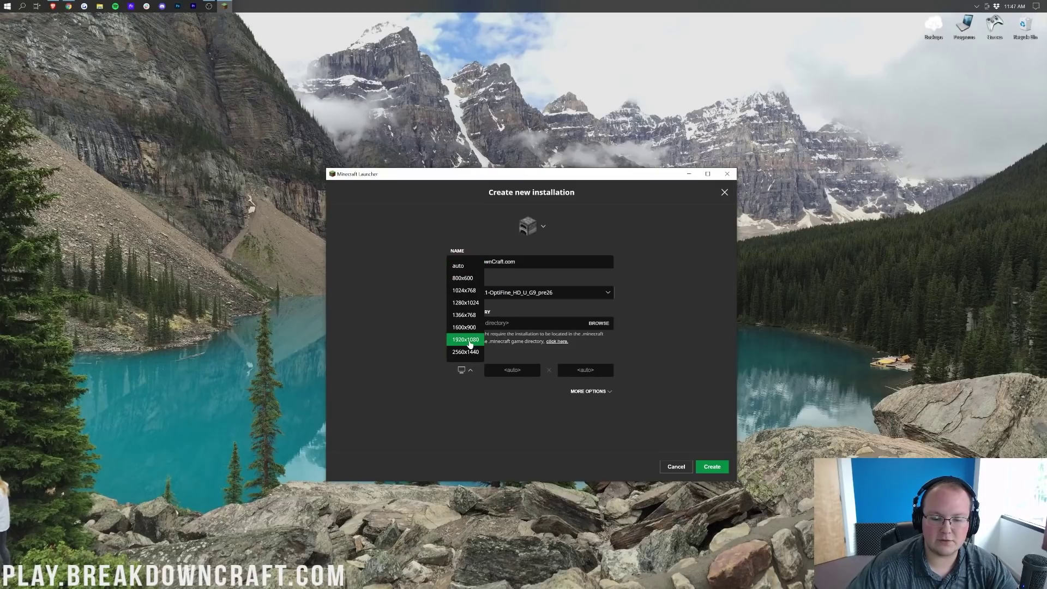
pyautogui.click(468, 342)
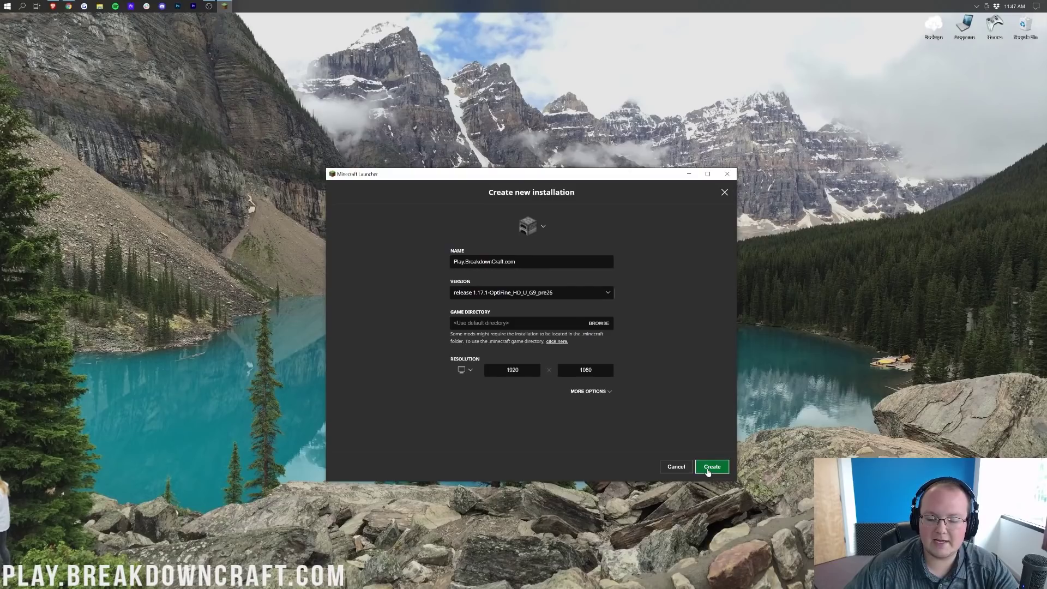
pyautogui.click(712, 466)
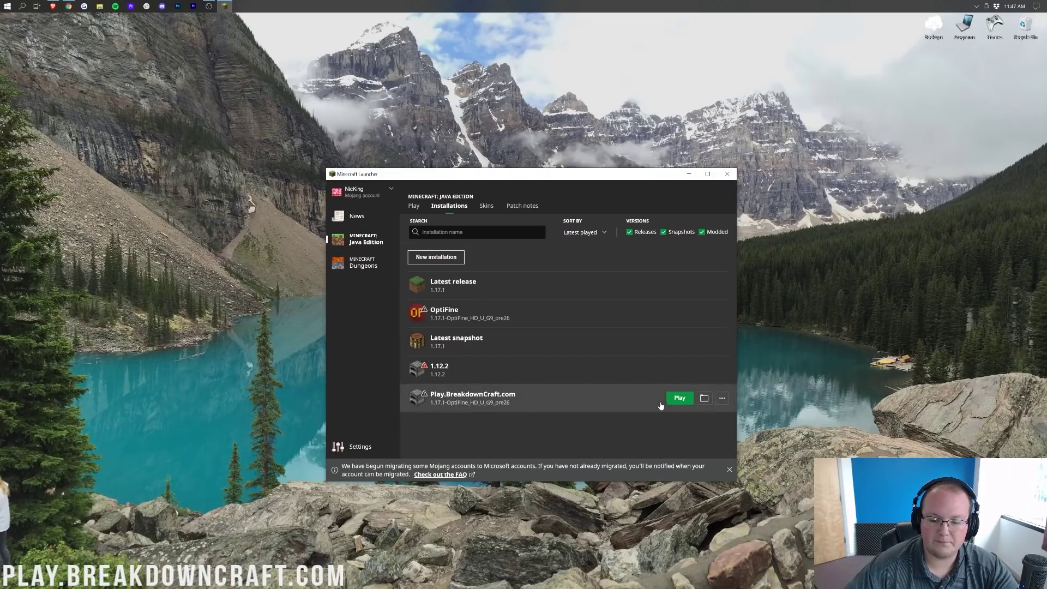
# Launch the Play.BreakdownCraft.com installation, accepting the risks in the modified-installation warning
pyautogui.click(680, 398)
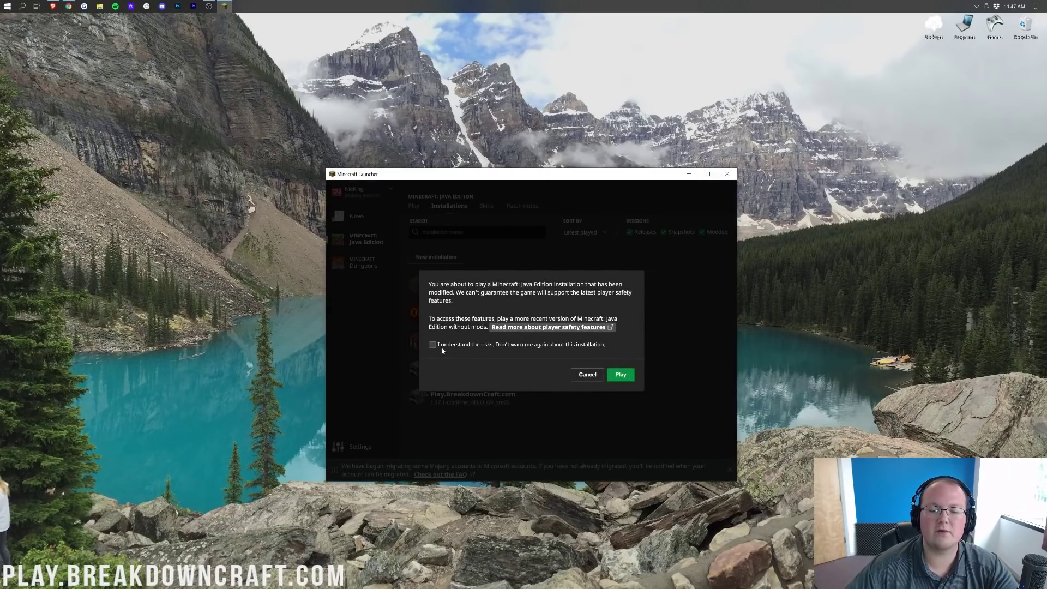
pyautogui.click(440, 347)
pyautogui.click(620, 376)
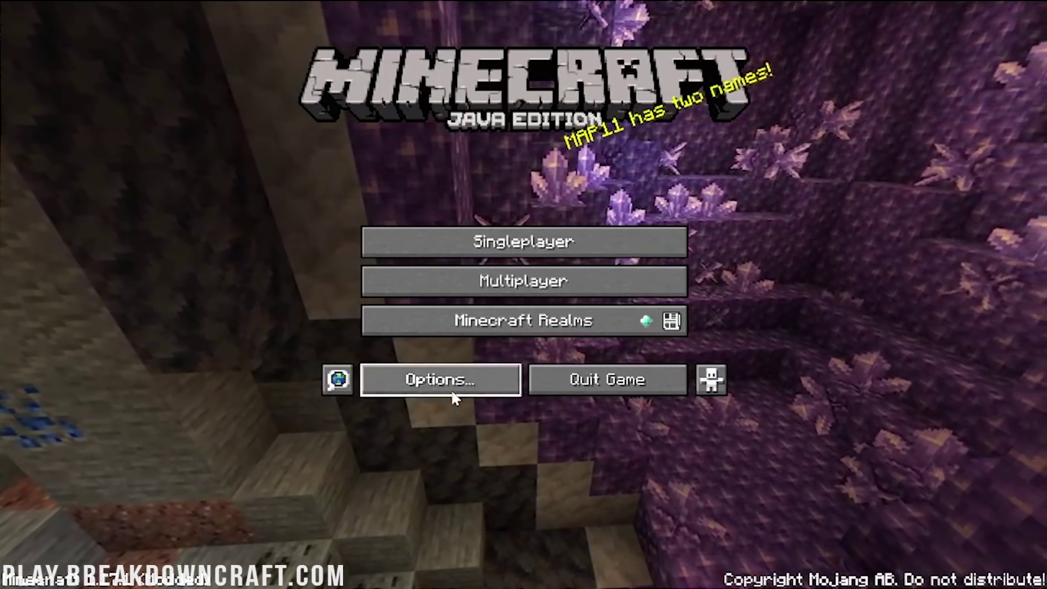
# Examine the game's Video Settings for the OptiFine options, return to the title screen, and show Video Settings again
pyautogui.click(436, 386)
pyautogui.click(401, 217)
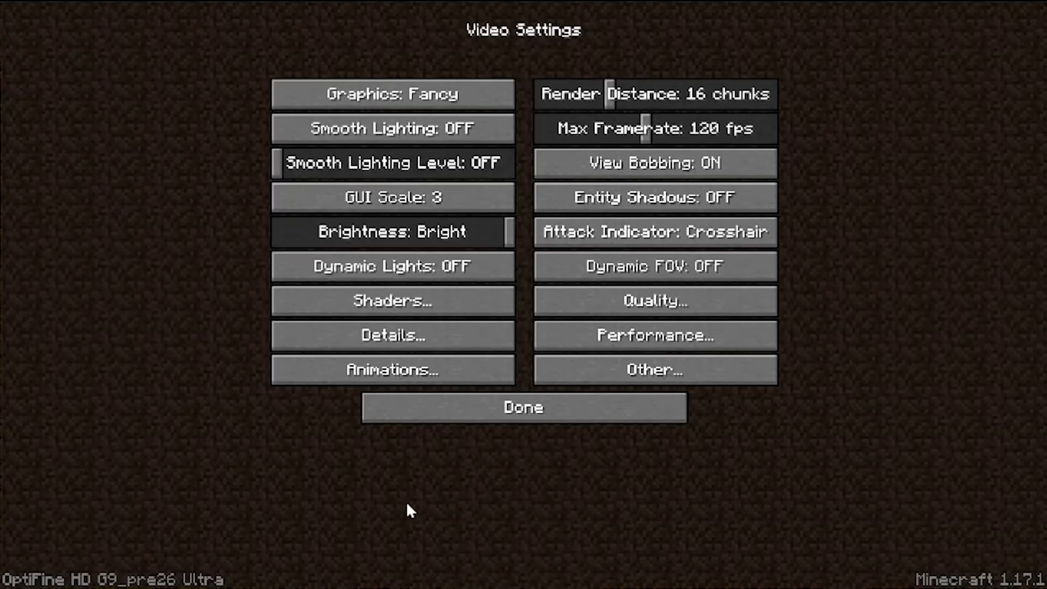
pyautogui.click(416, 418)
pyautogui.click(504, 401)
pyautogui.click(467, 388)
pyautogui.click(424, 234)
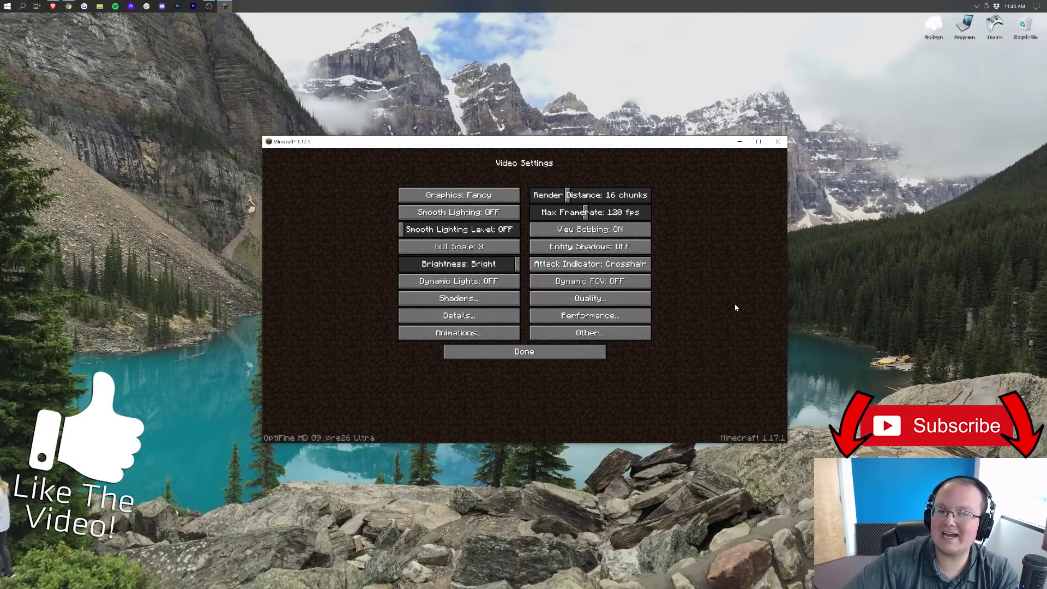
# Return from Video Settings to the title screen and join a server from the multiplayer server list
pyautogui.click(593, 358)
pyautogui.click(575, 338)
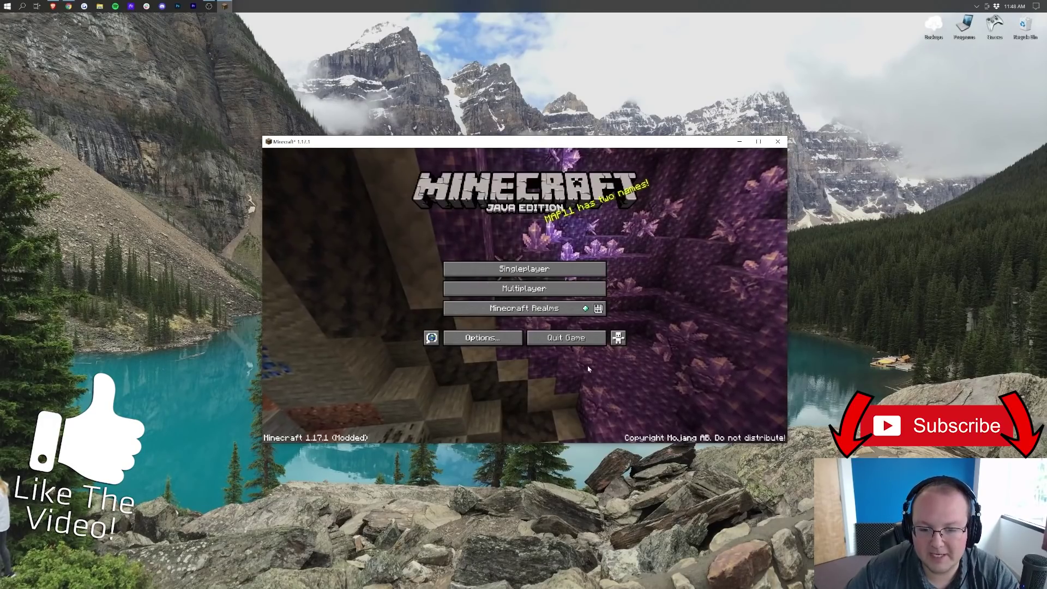
pyautogui.click(518, 293)
pyautogui.doubleClick(493, 200)
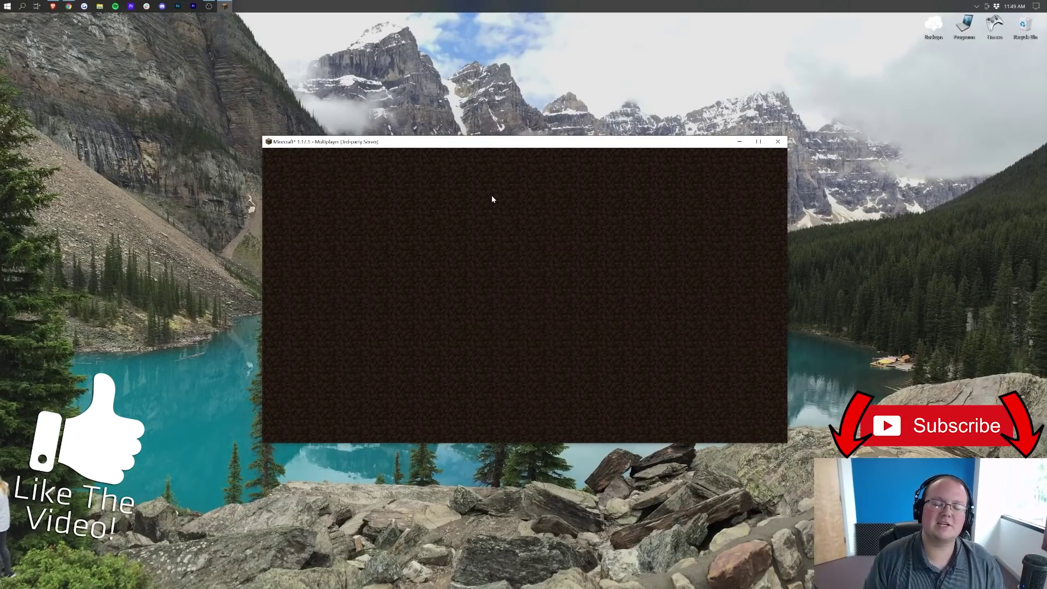